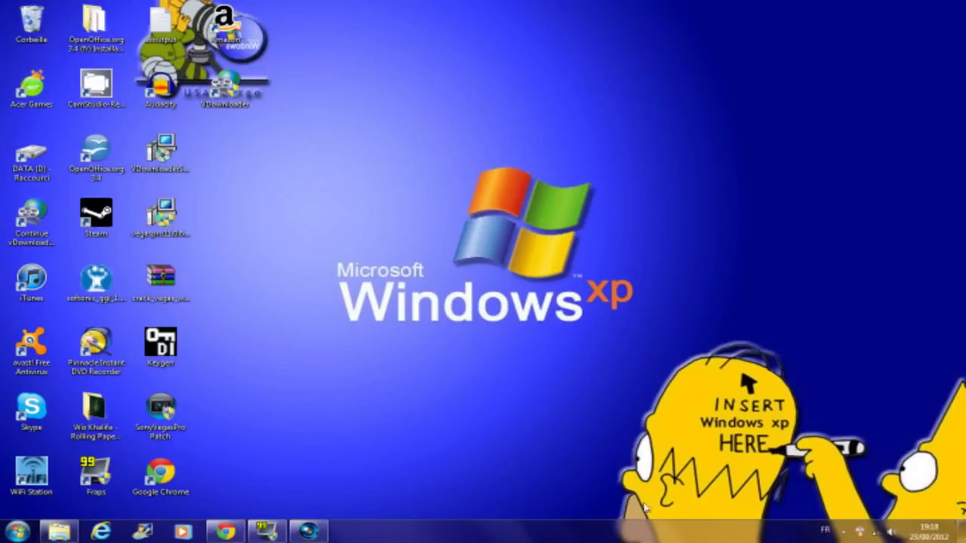
- Switch to Chrome with the dafont.com home page and minimise the FRAPS window
left_click(266, 532)
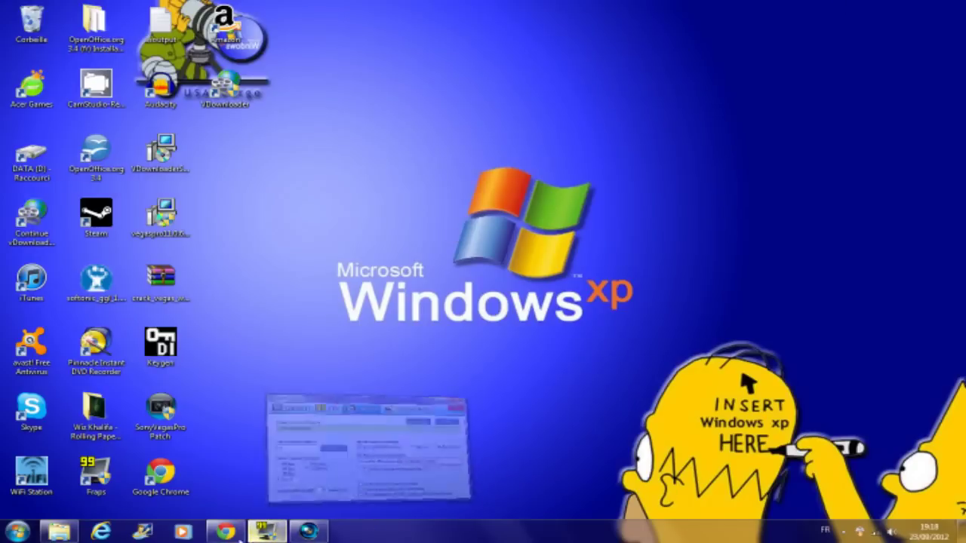
left_click(236, 534)
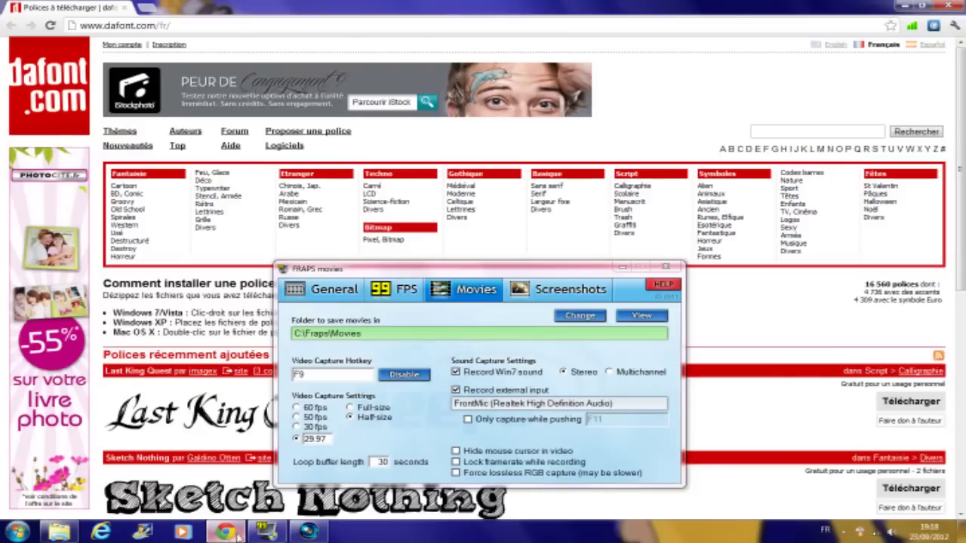
left_click(622, 268)
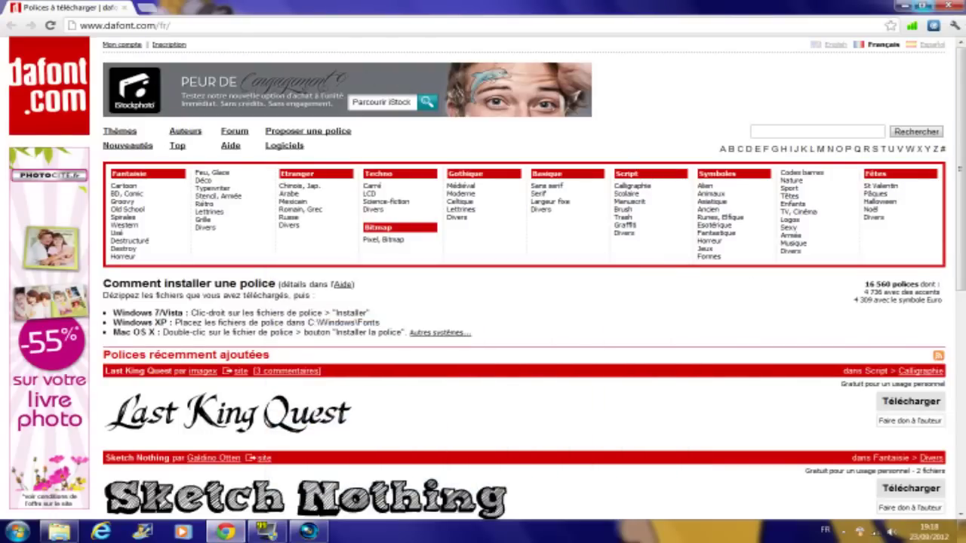
left_click(170, 25)
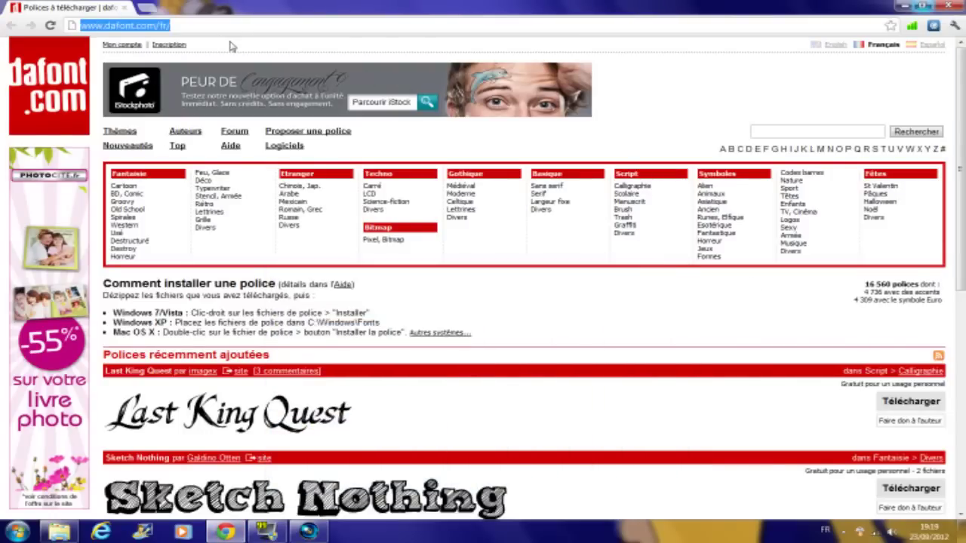
left_click(171, 25)
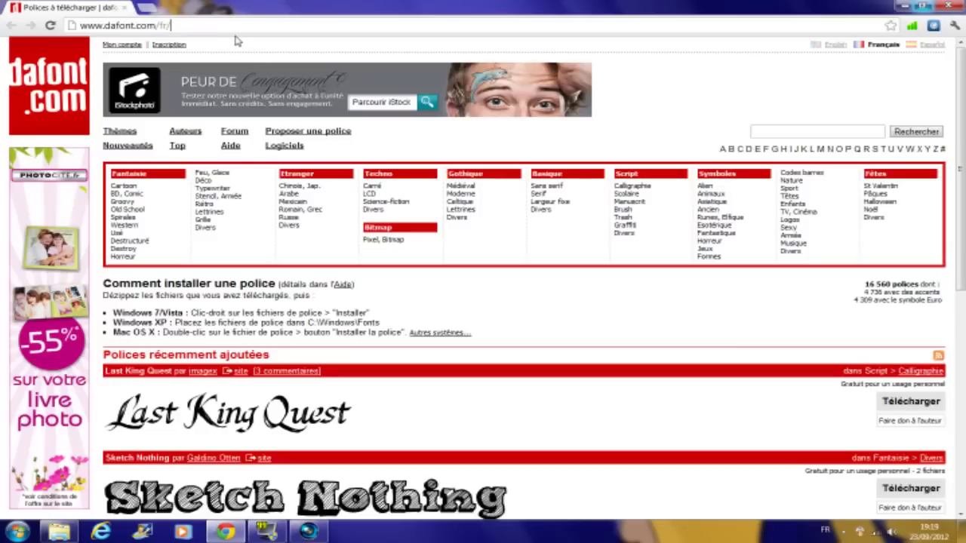
- Open the Top fonts page on dafont.com and look through the ranked fonts available for download
left_click(179, 148)
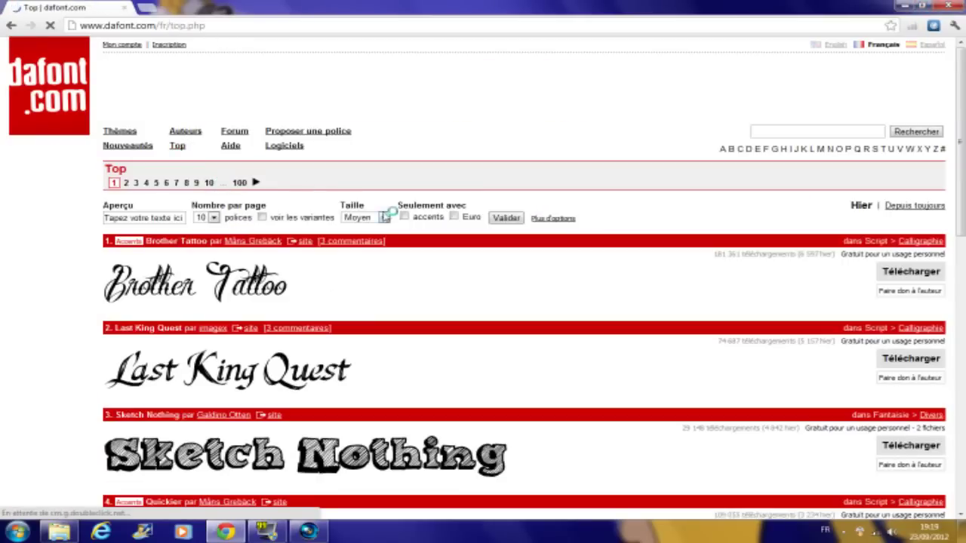
scroll(385, 226, "down", 4)
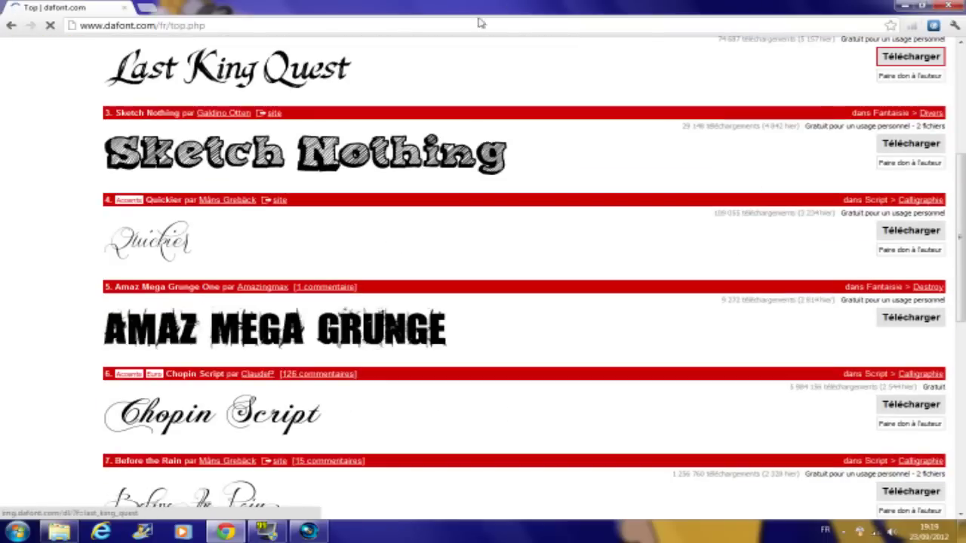
scroll(464, 144, "down", 1)
scroll(909, 264, "down", 2)
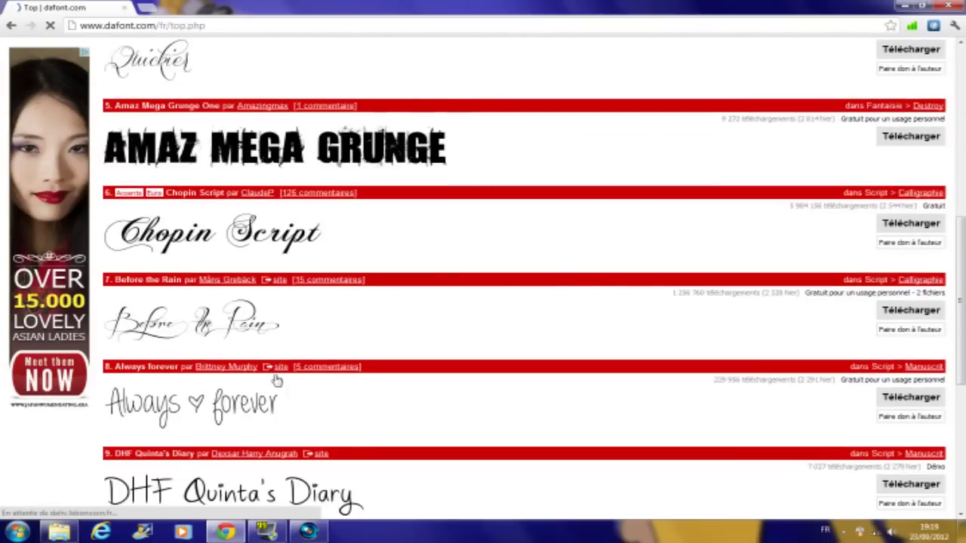
scroll(492, 330, "down", 1)
scroll(491, 324, "up", 5)
scroll(487, 324, "down", 8)
scroll(468, 326, "up", 10)
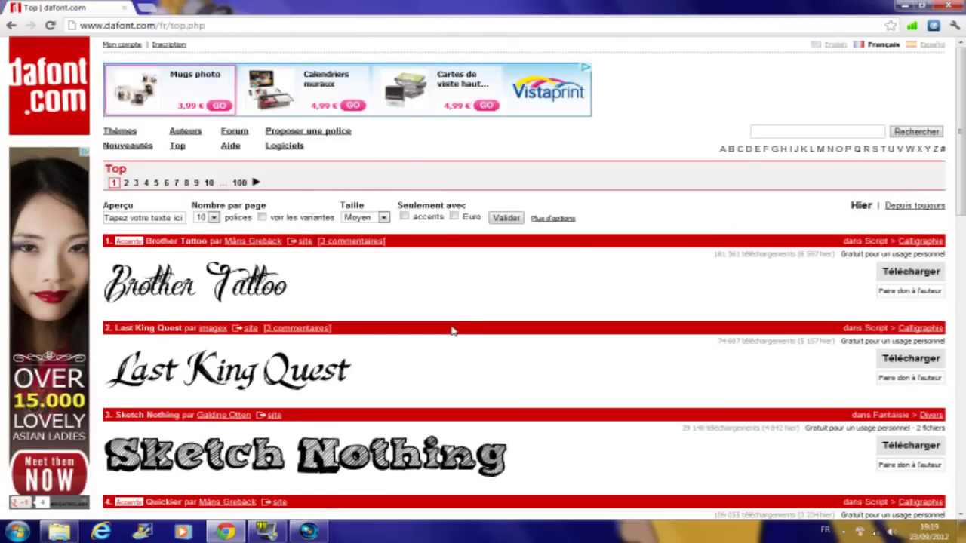
left_click_drag(961, 158, 961, 138)
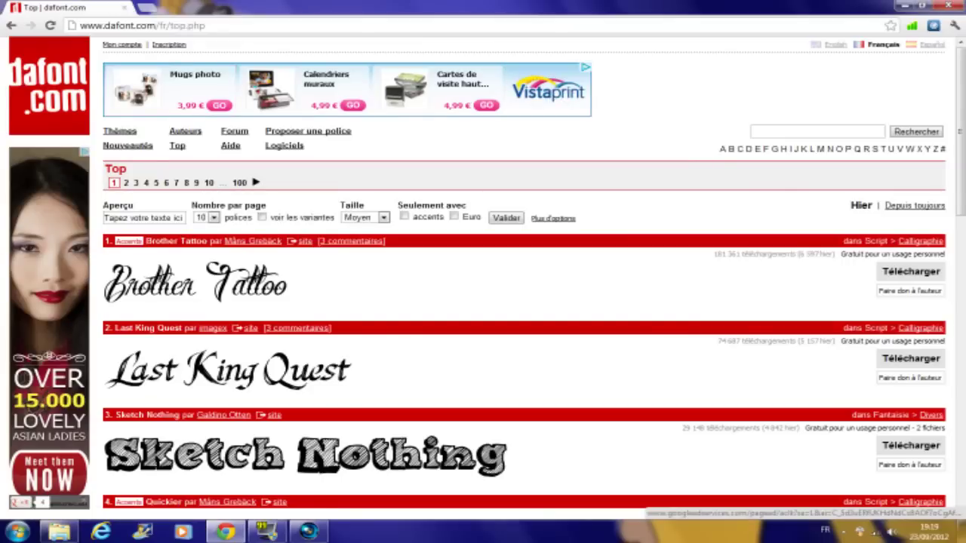
mouse_move(76, 527)
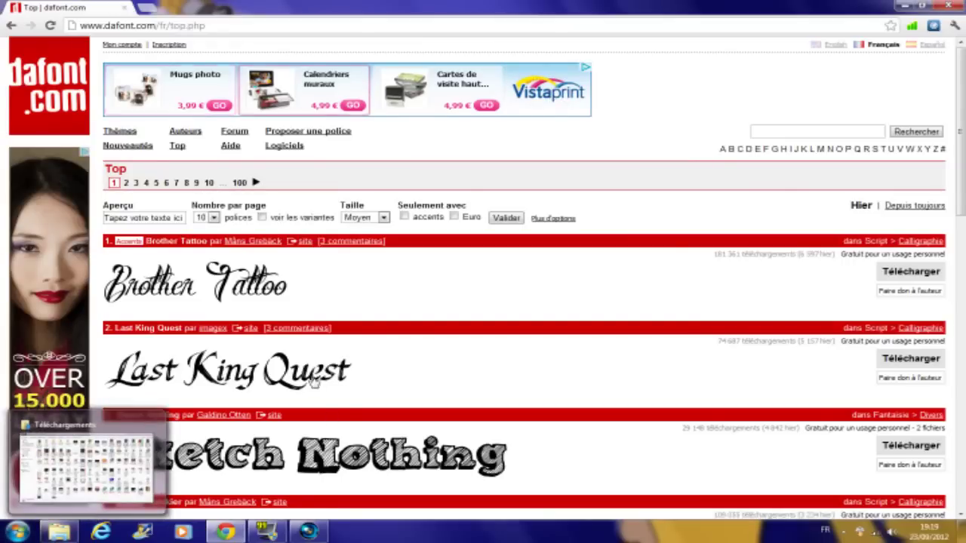
scroll(608, 371, "down", 1)
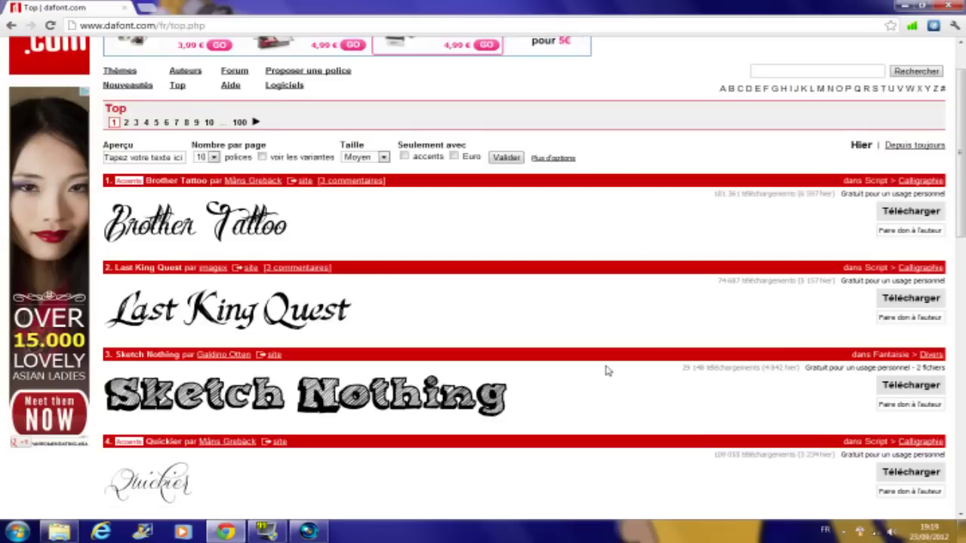
scroll(596, 373, "up", 1)
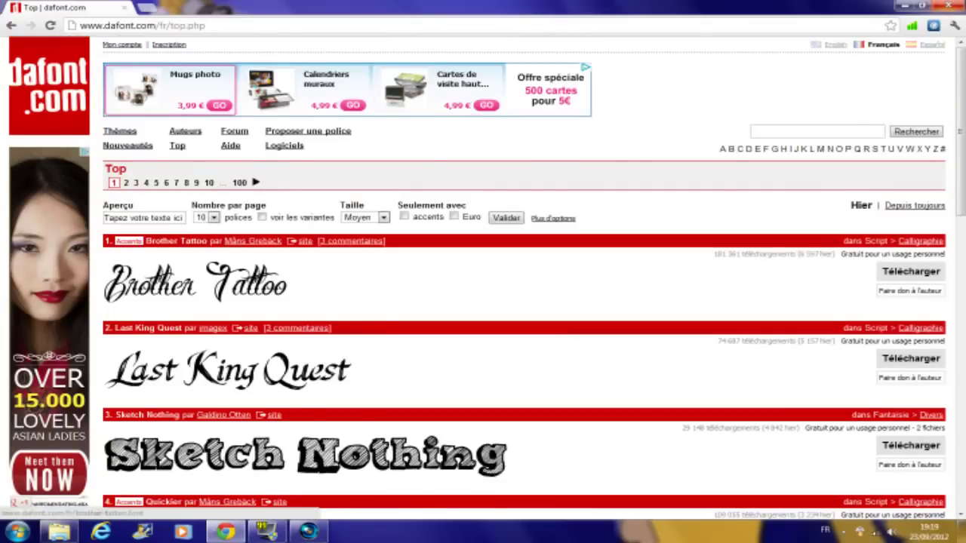
- Close the browser and preview the ZOMBIFIED font file from the zombified_anfa folder in Téléchargements
left_click(946, 6)
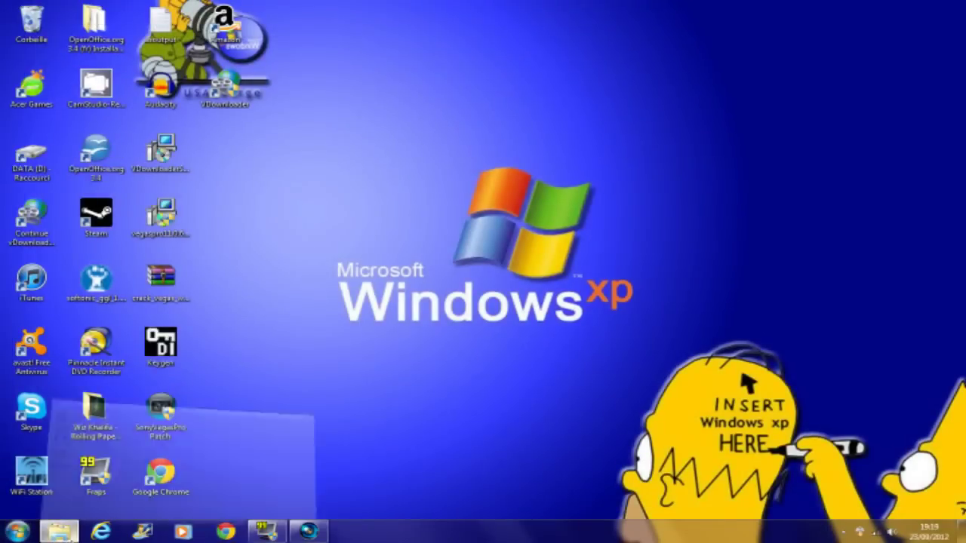
left_click(59, 532)
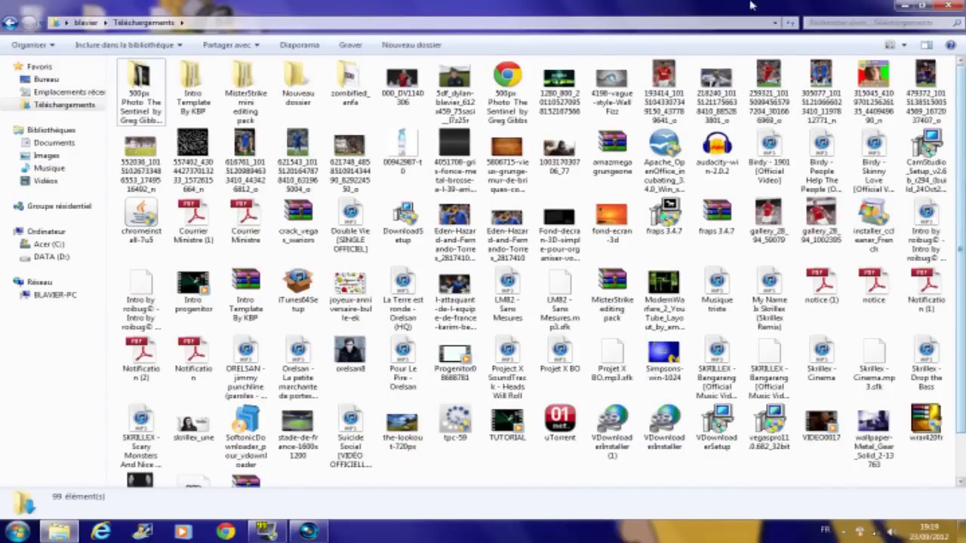
double_click(350, 75)
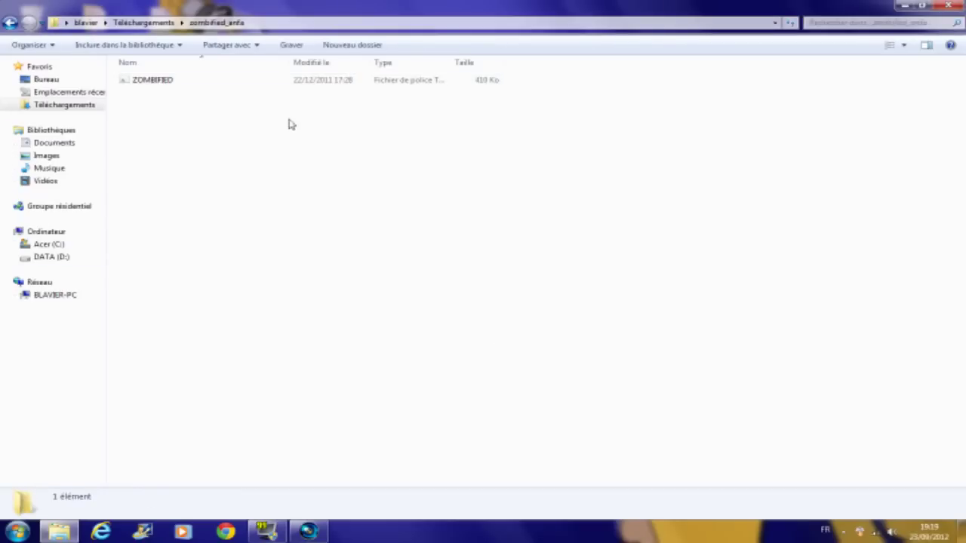
double_click(169, 86)
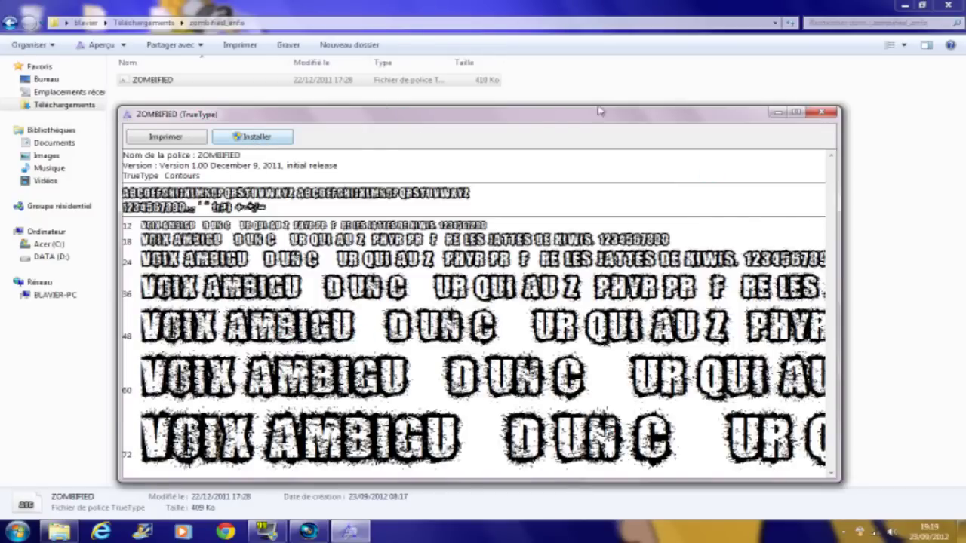
left_click(828, 112)
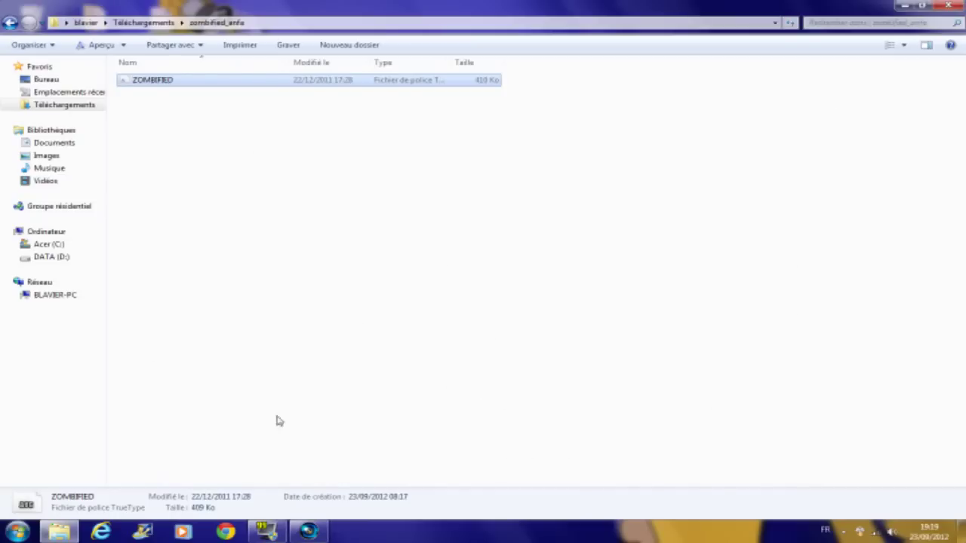
- Switch to Vegas Pro, insert a video track and add a Titres & Texte Sony text media at its start
left_click(308, 533)
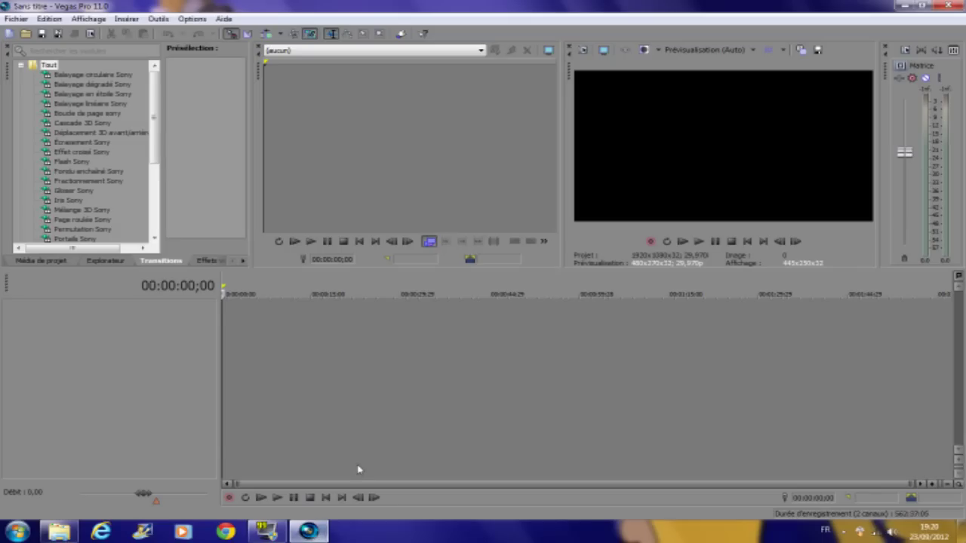
right_click(233, 317)
left_click(266, 340)
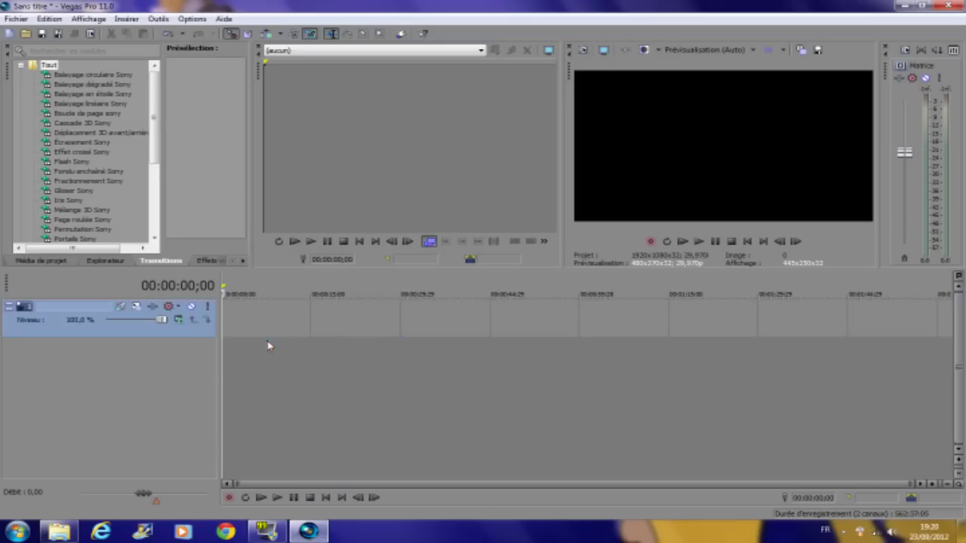
right_click(231, 324)
left_click(312, 438)
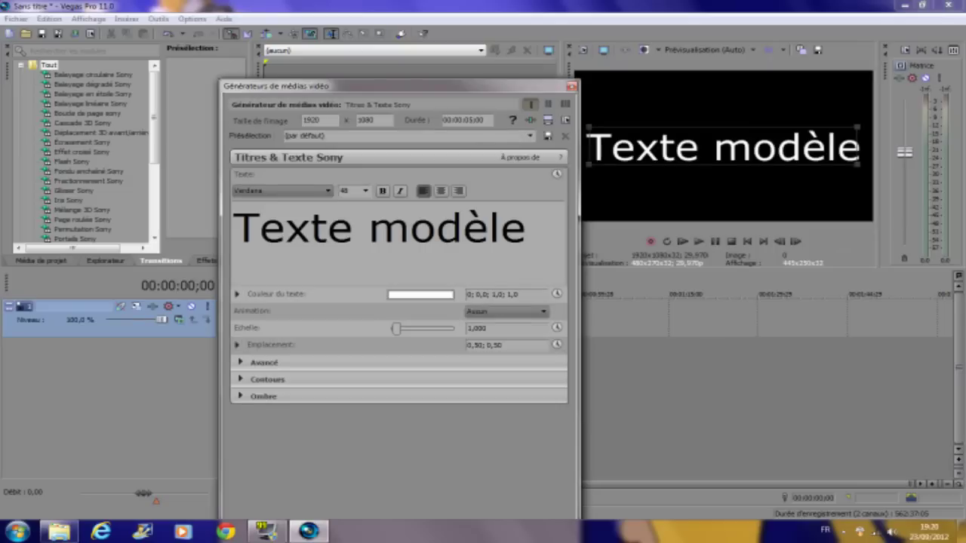
- Set the font of the sample title text to ZOMBIFIED
left_click(327, 190)
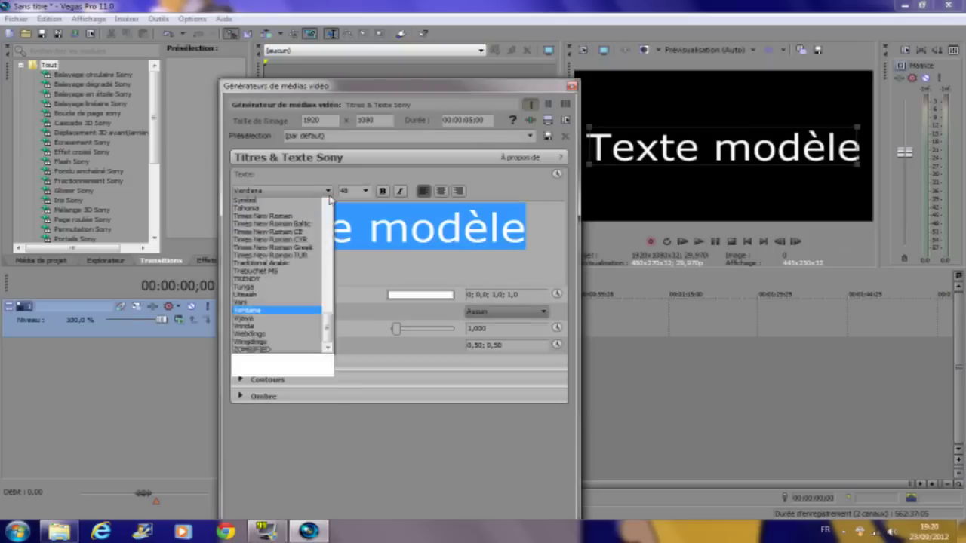
scroll(283, 340, "down", 5)
left_click(259, 431)
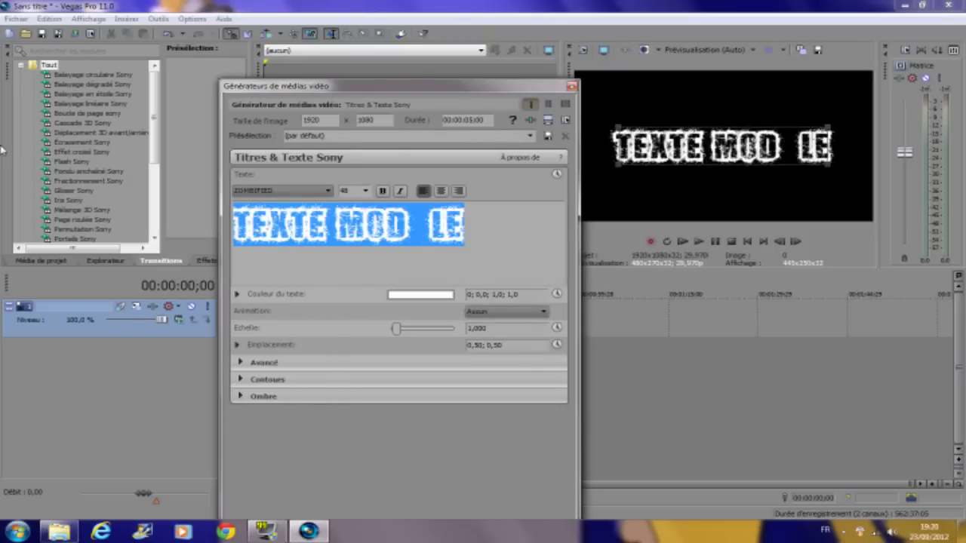
- Replace the sample title text with "ABBONEZ VOUUUS !!"
key("BackSpace")
key("Caps_Lock")
type("A")
key("Caps_Lock")
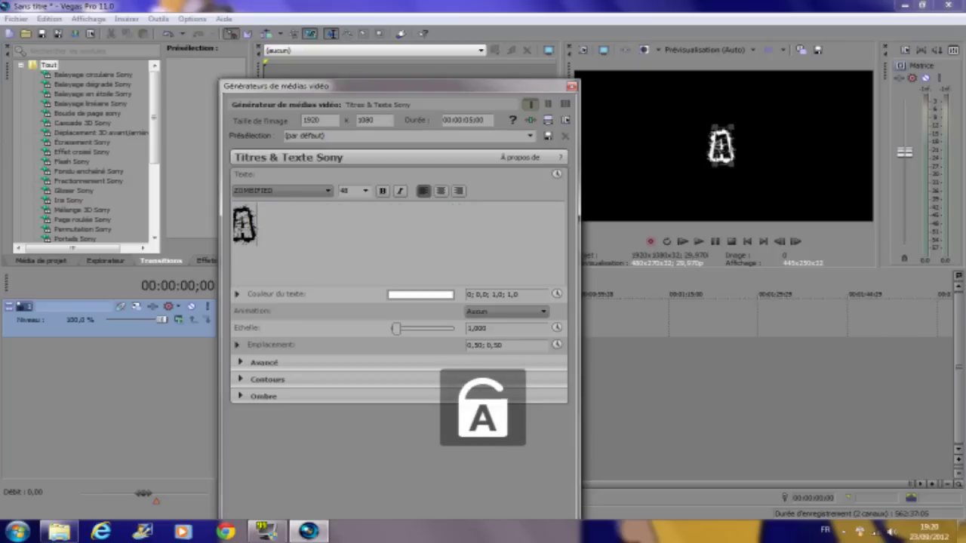
type("BBONEZ")
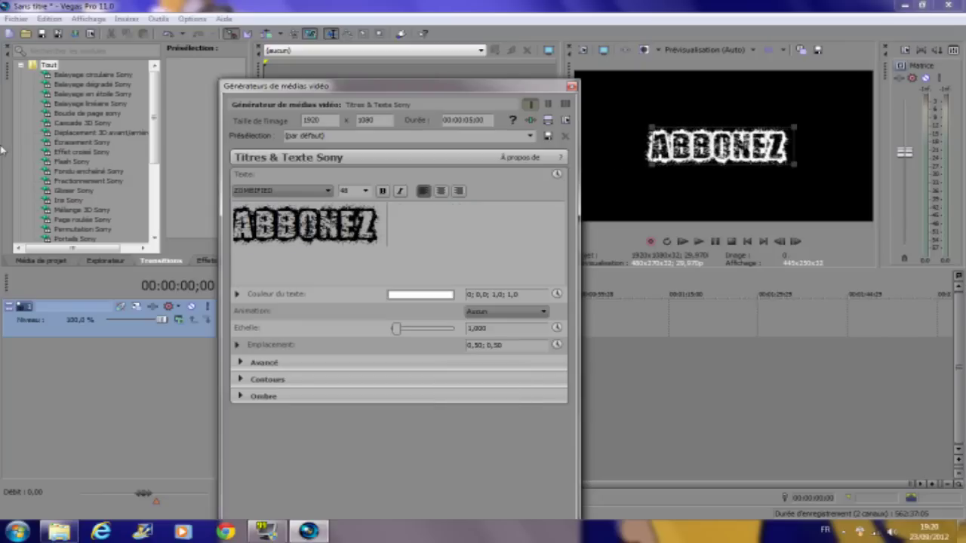
type(" VOUUU")
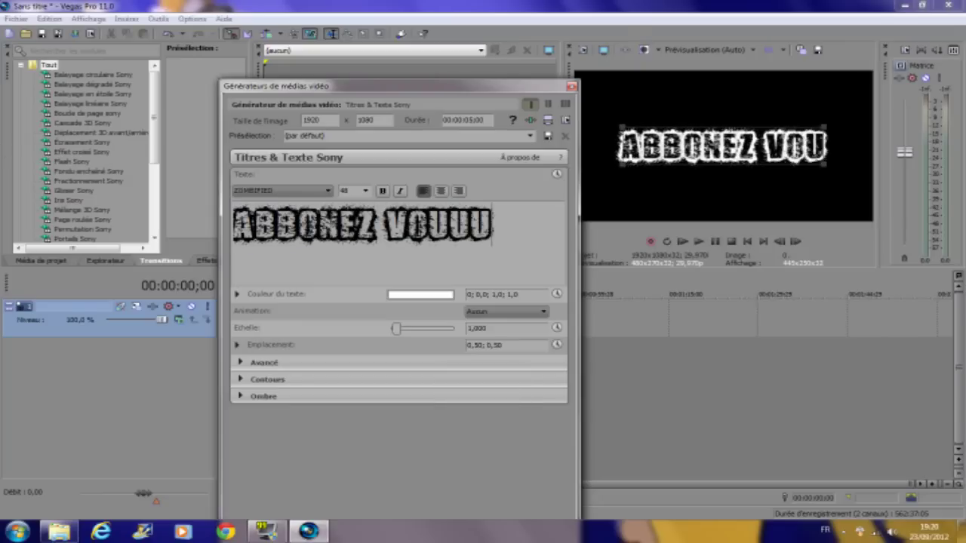
type("S !!")
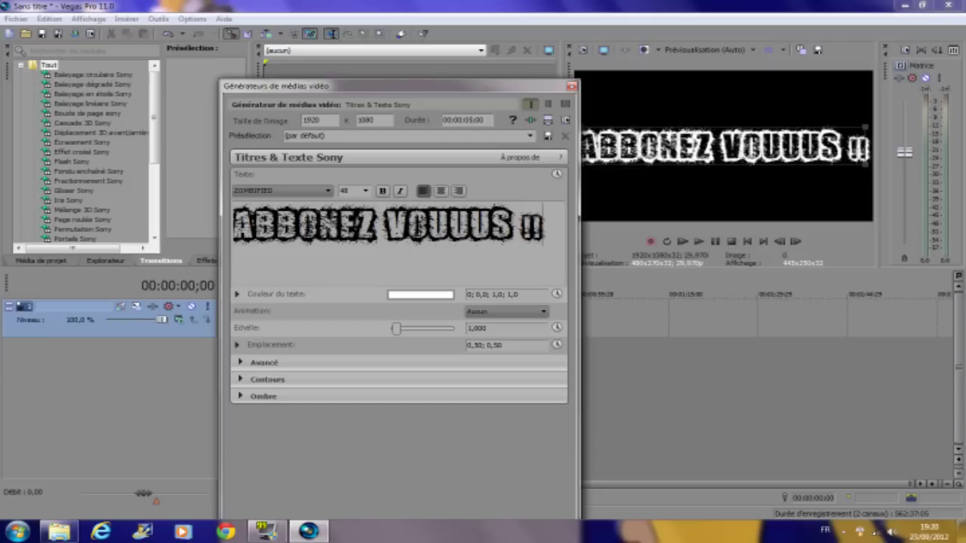
- Delete the whole title text and close the video media generator window
key("BackSpace")
key("BackSpace")
key("BackSpace")
key("BackSpace")
key("BackSpace")
key("BackSpace")
key("BackSpace")
key("BackSpace")
key("BackSpace")
key("BackSpace")
key("BackSpace")
key("BackSpace")
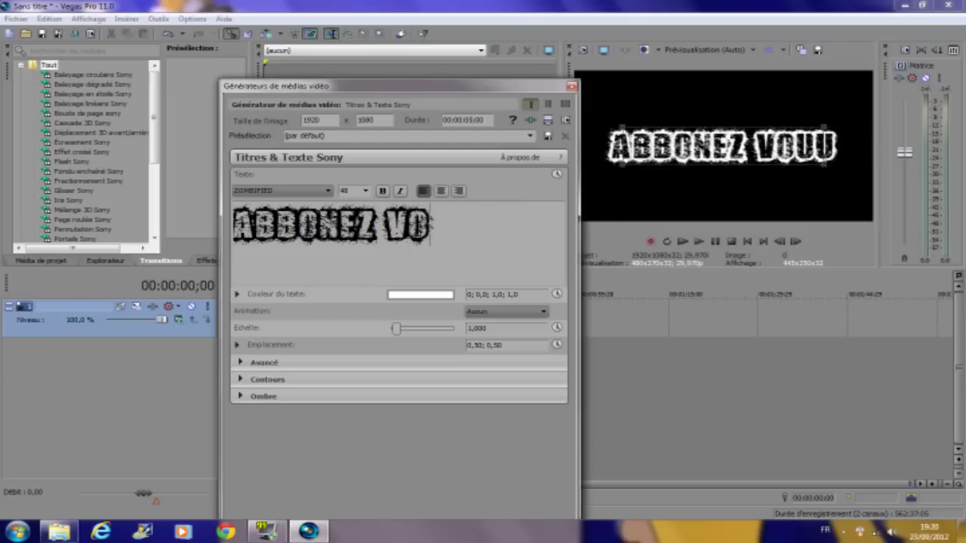
key("BackSpace")
key("BackSpace")
key("BackSpace")
key("BackSpace")
key("BackSpace")
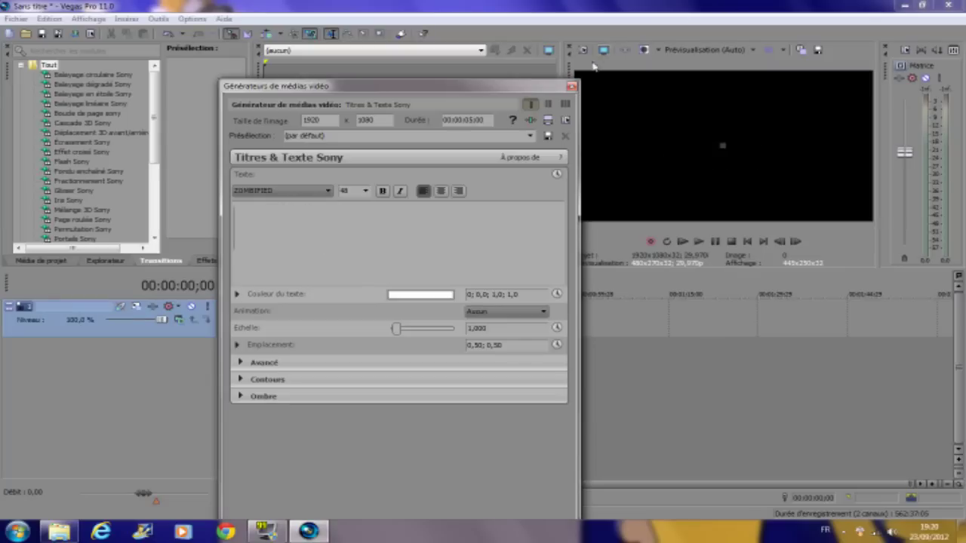
left_click(571, 88)
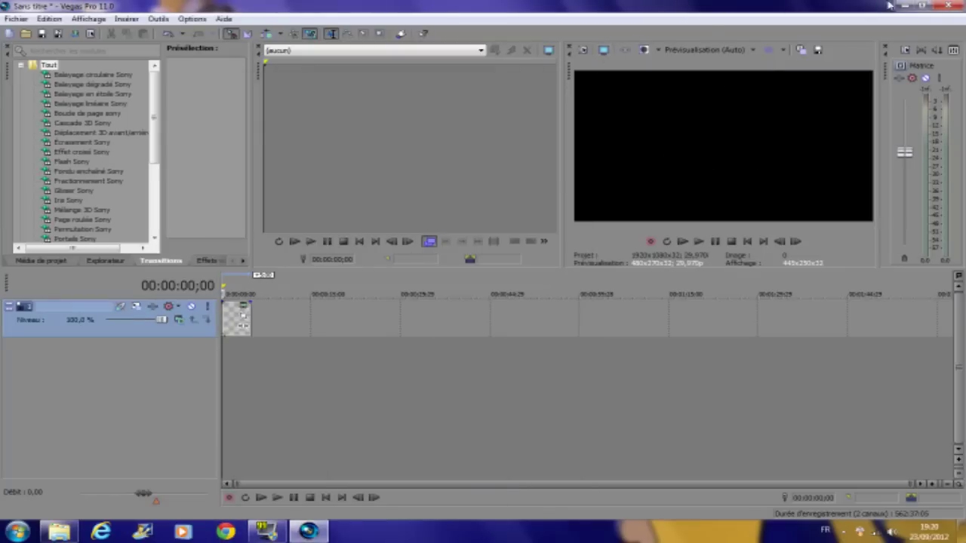
- Minimise Vegas Pro and close the zombified_anfa folder window
left_click(913, 6)
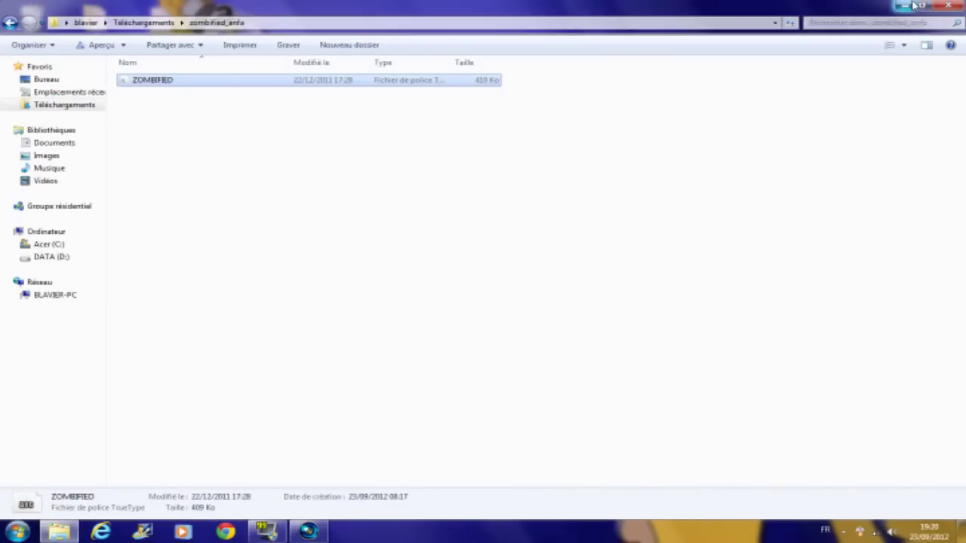
left_click(914, 6)
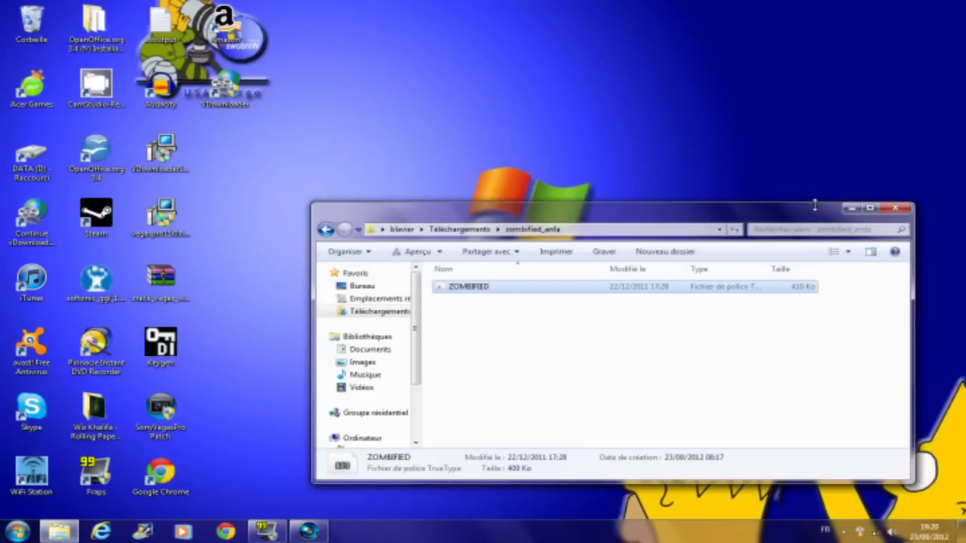
left_click_drag(816, 215, 717, 161)
left_click(790, 156)
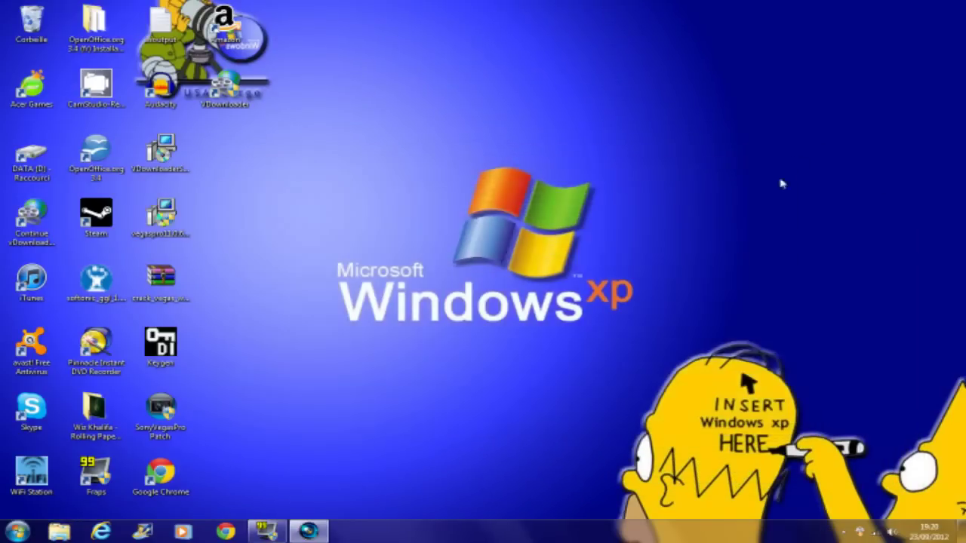
- Bring the Vegas Pro window back onto the screen with the FRAPS window in front of it
left_click(266, 532)
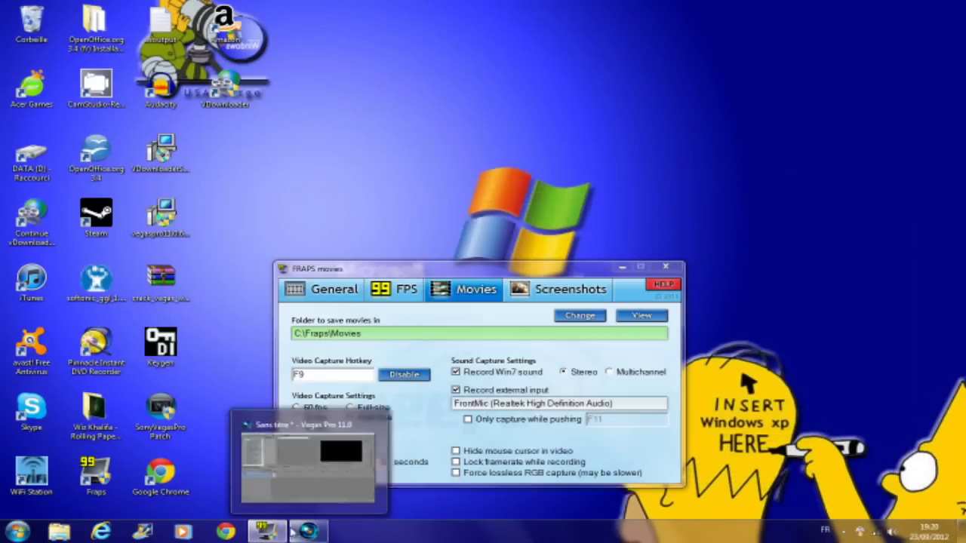
left_click(308, 532)
left_click(266, 535)
left_click(307, 532)
left_click(269, 532)
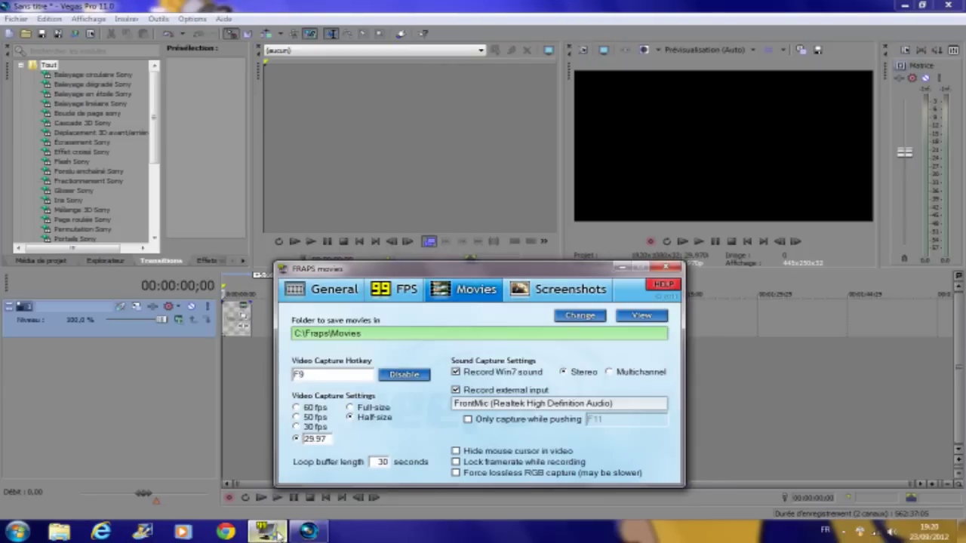
- Minimise the FRAPS and Vegas Pro windows and reopen dafont.com's Top page from the Chrome browsing history
left_click(625, 263)
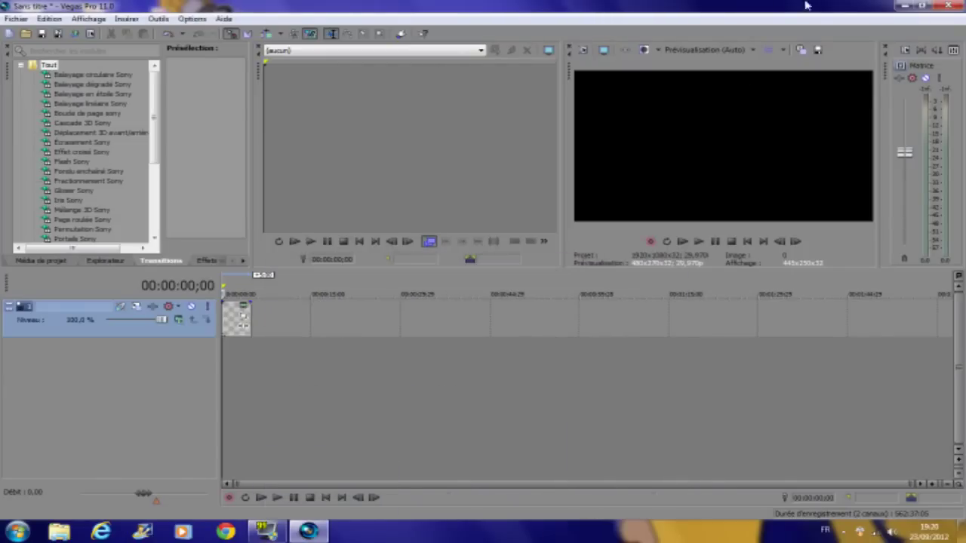
left_click(904, 5)
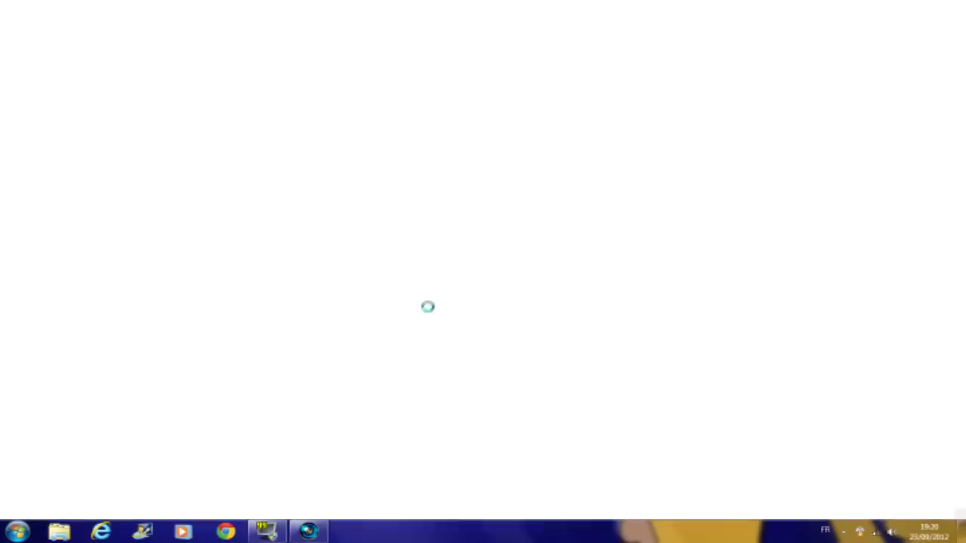
left_click(954, 25)
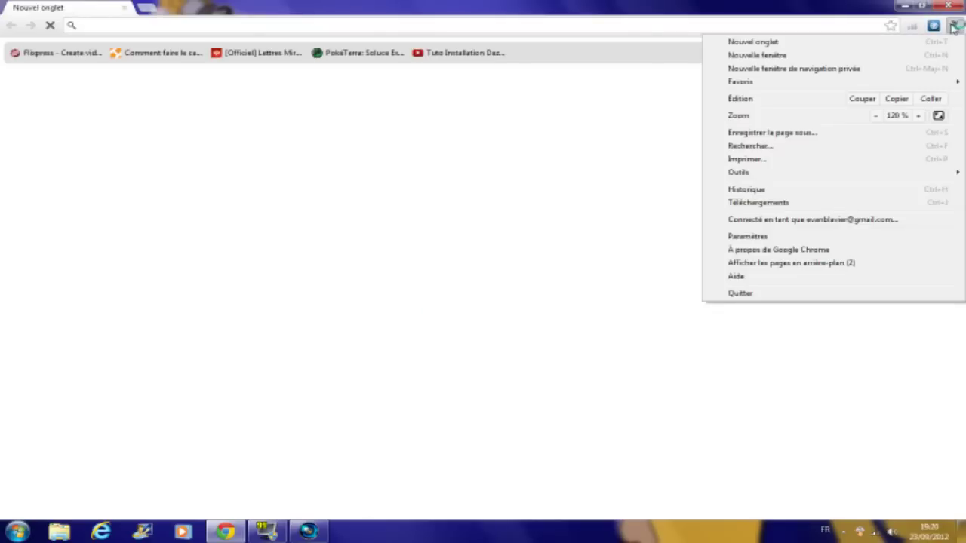
left_click(785, 191)
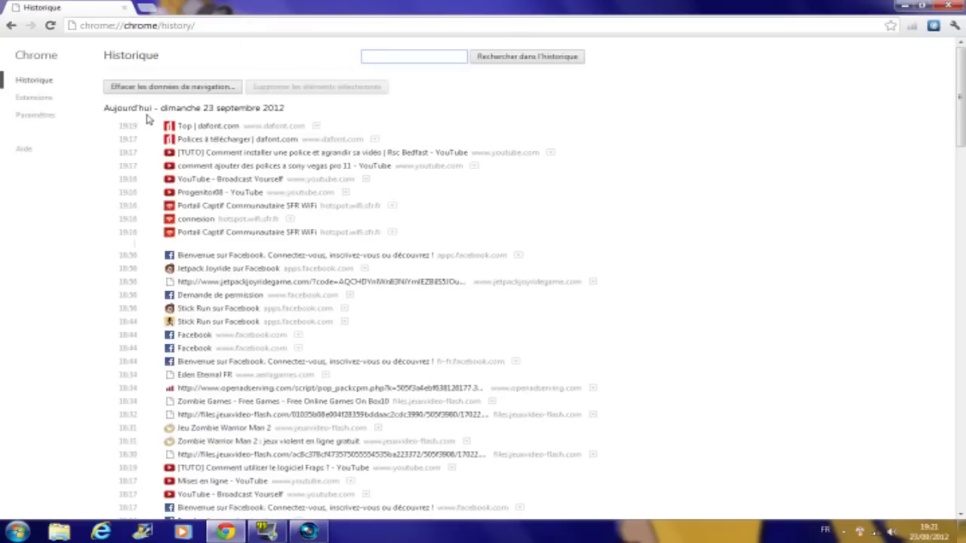
left_click(213, 126)
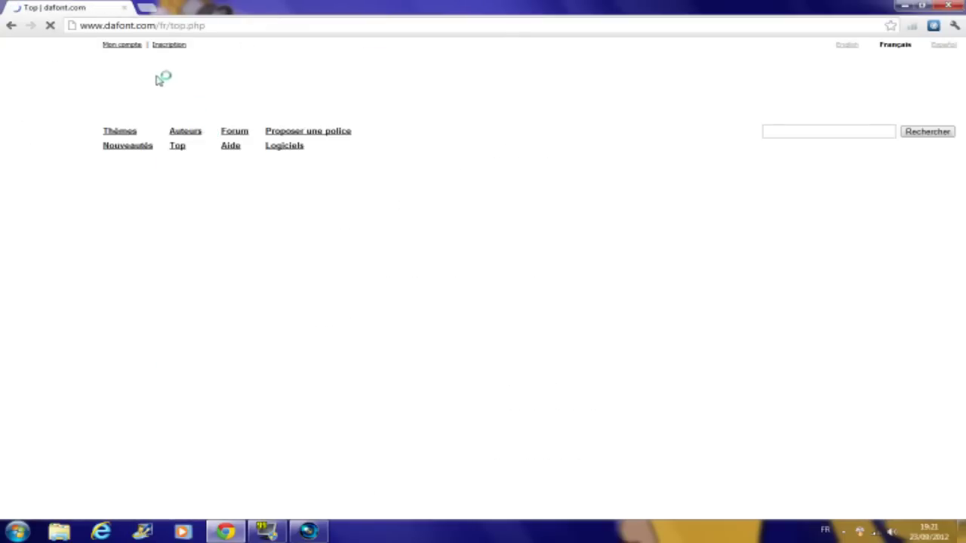
- Download the Sketch Nothing font from the dafont Top list and open sketch_nothing.zip
scroll(172, 140, "down", 3)
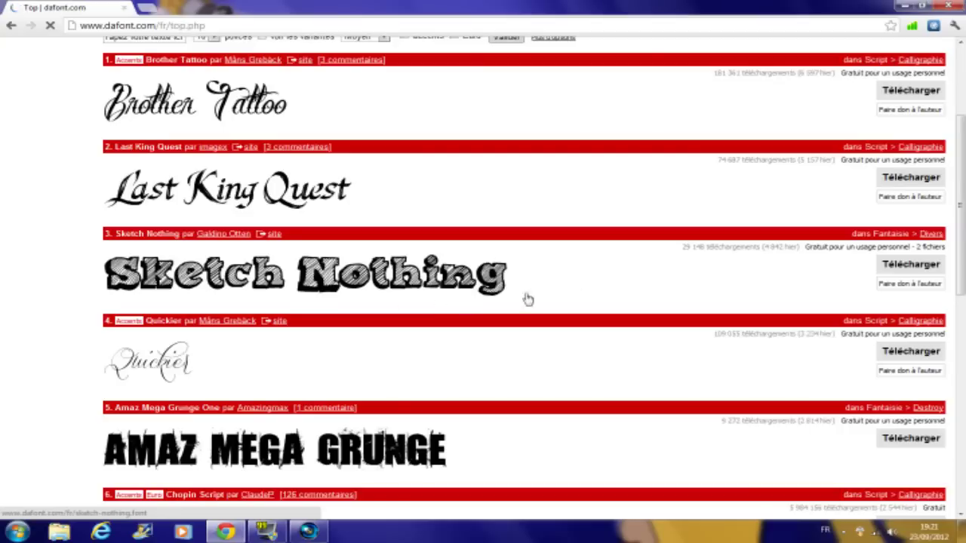
left_click(912, 265)
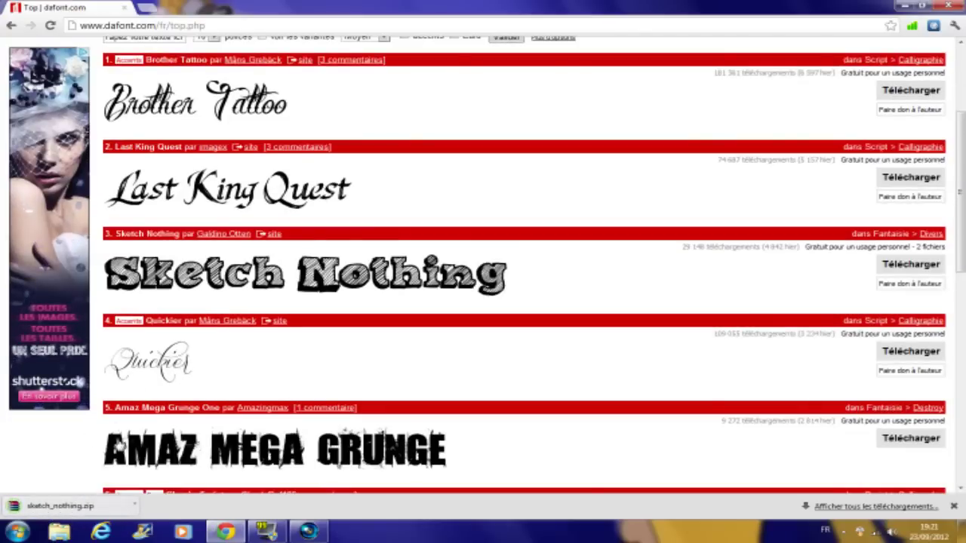
left_click(49, 507)
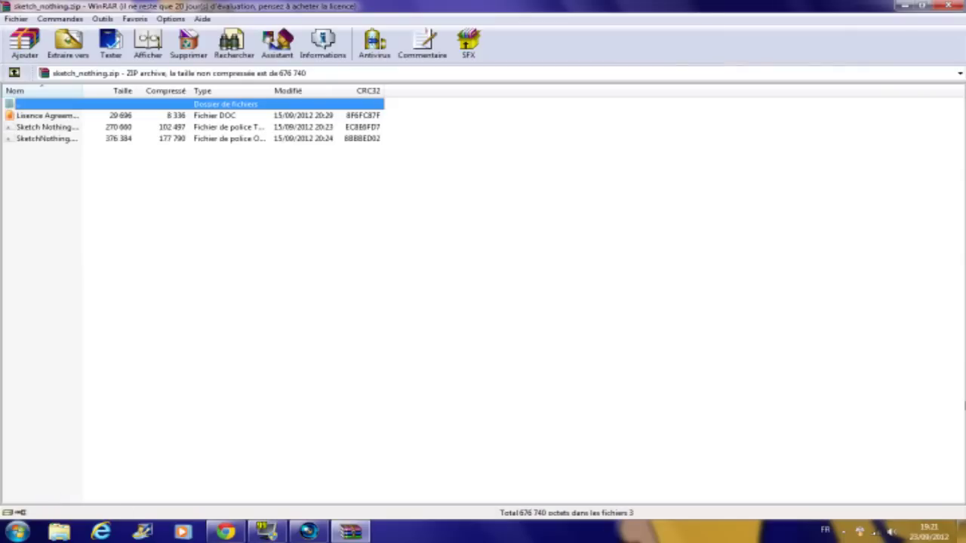
- Extract the Sketch Nothing TrueType font file from the archive to the desktop (Bureau) and close WinRAR and Chrome
left_click(76, 139)
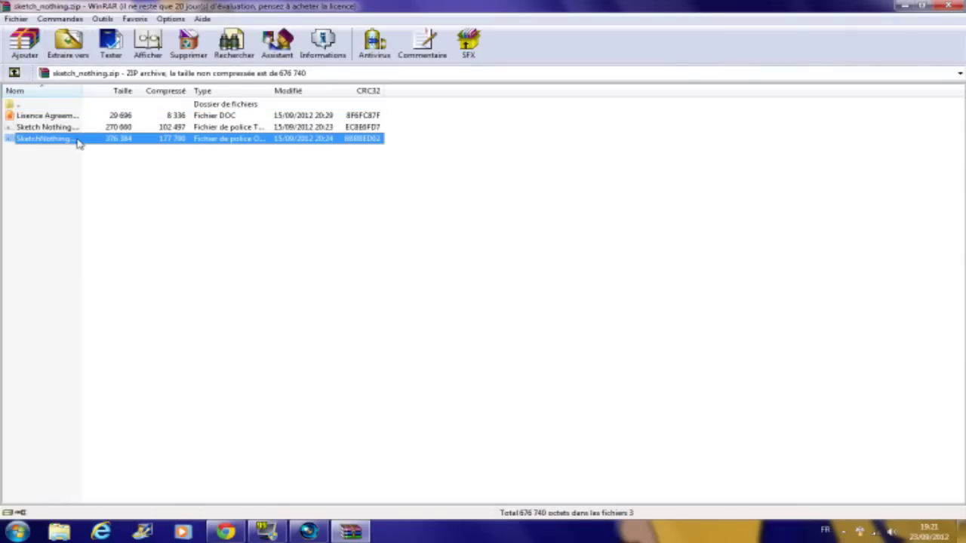
left_click(75, 127)
left_click(85, 140)
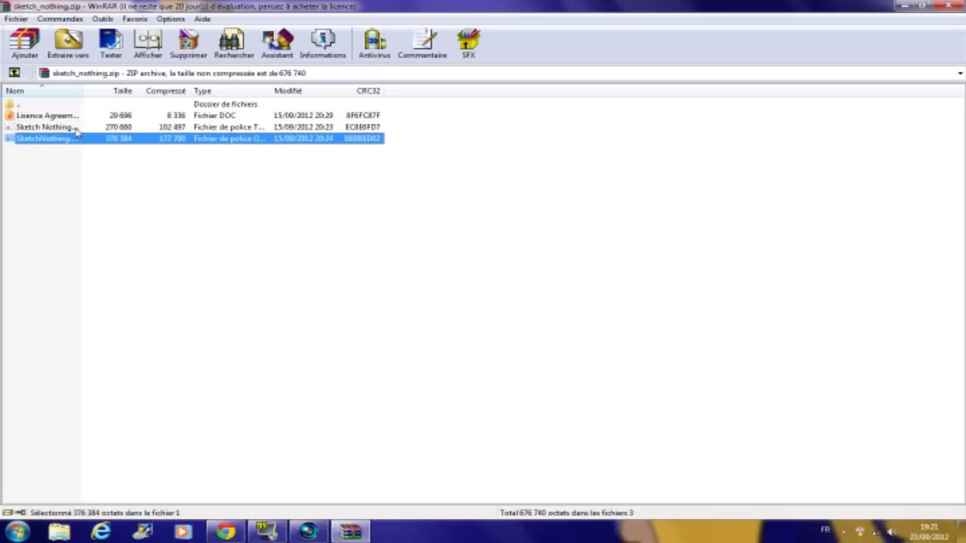
left_click(70, 128)
left_click(55, 138)
left_click(56, 127)
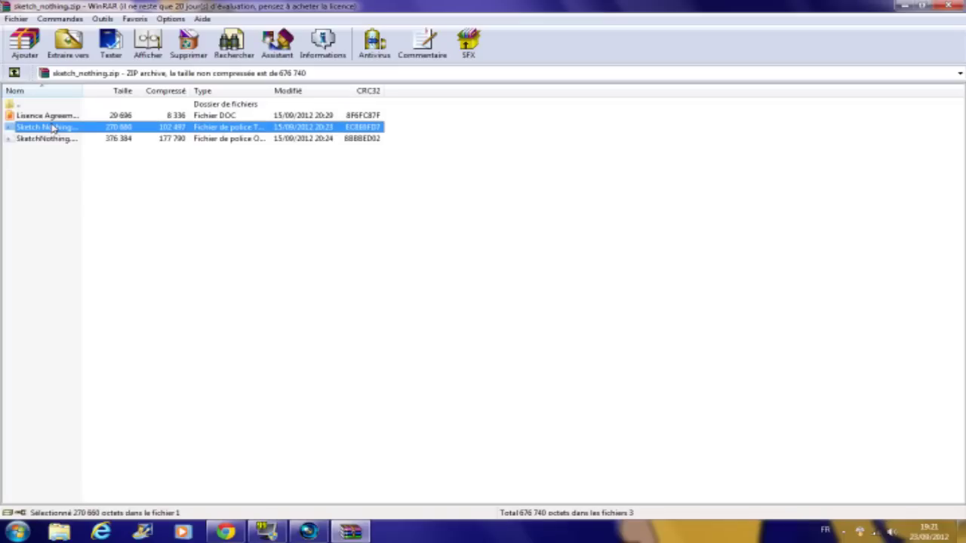
right_click(53, 126)
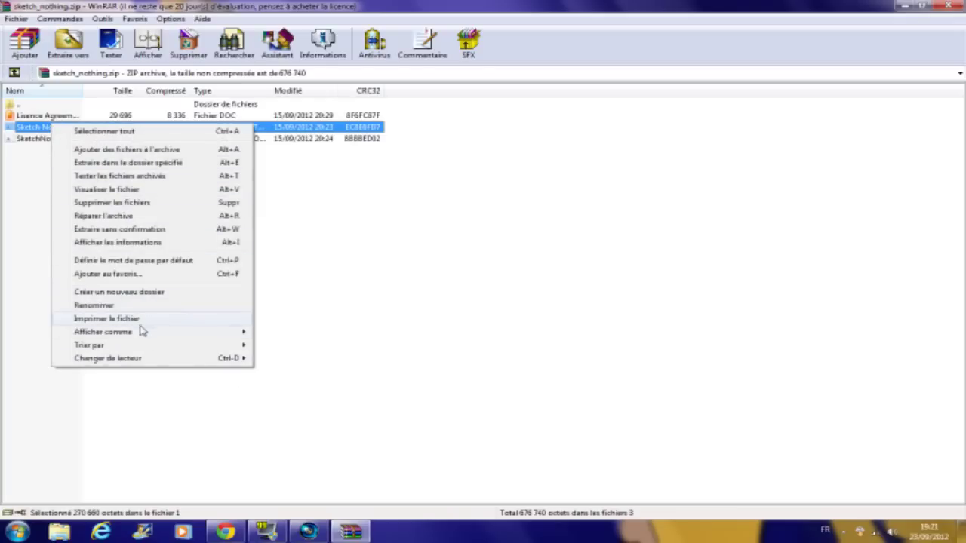
left_click(143, 165)
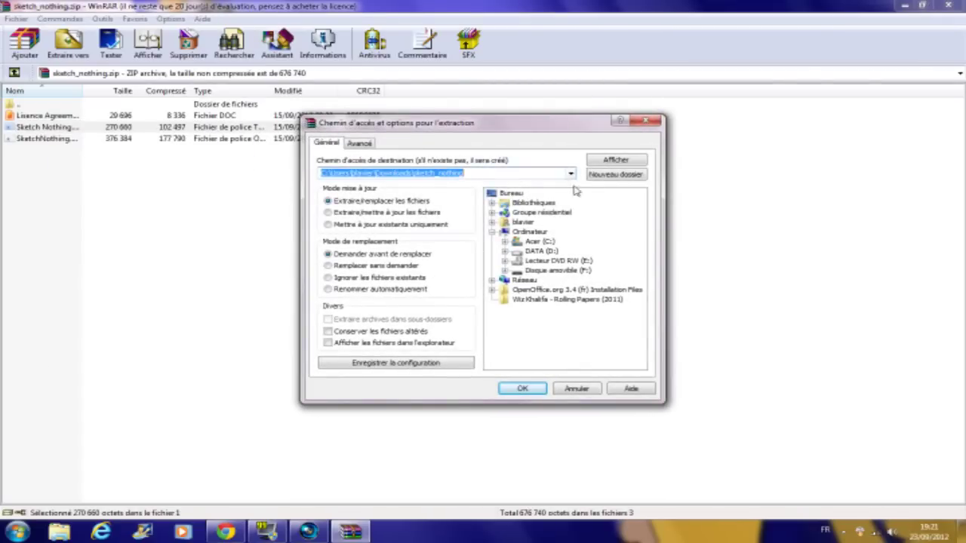
double_click(512, 194)
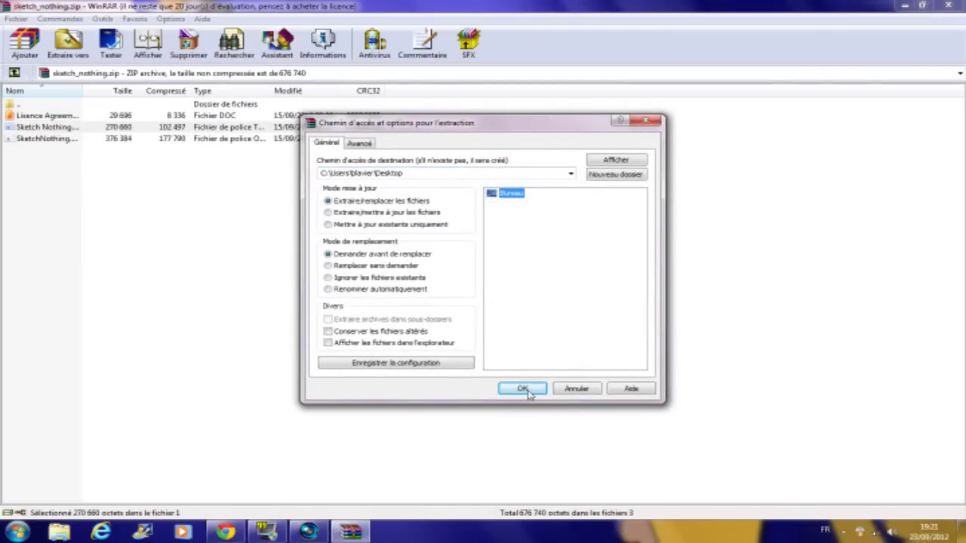
left_click(526, 389)
left_click(949, 5)
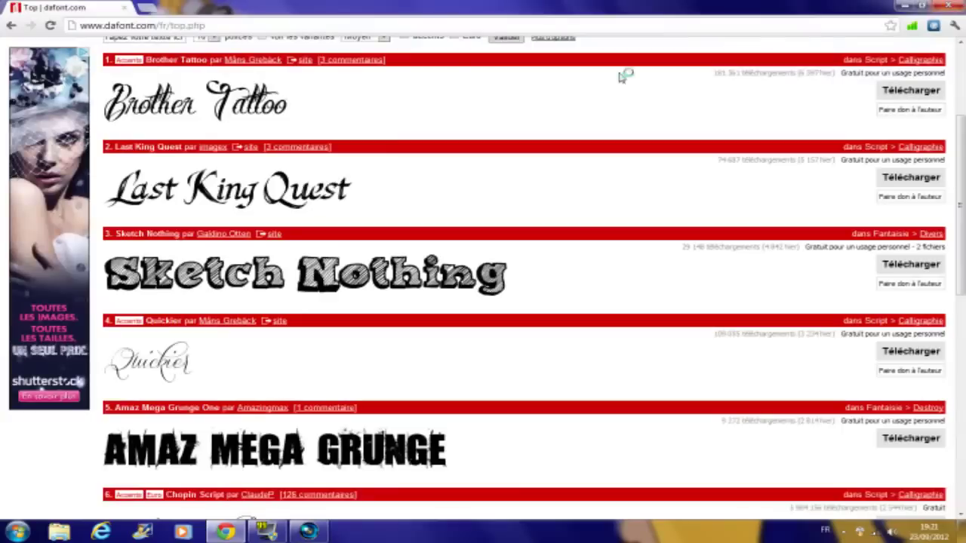
left_click(949, 5)
- Browse to the desktop folder (Bureau) in a Windows Explorer window and open the Sketch Nothing font file
key("super")
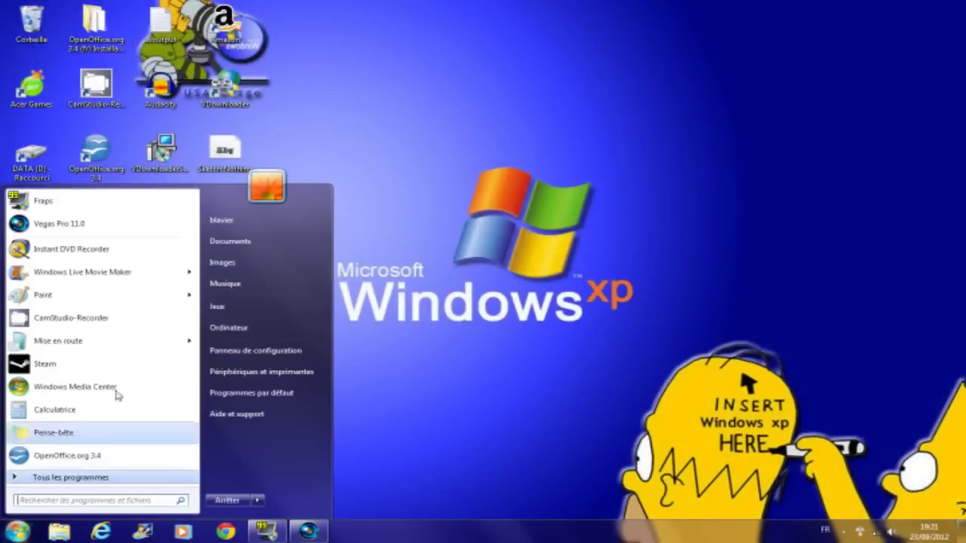
left_click(298, 243)
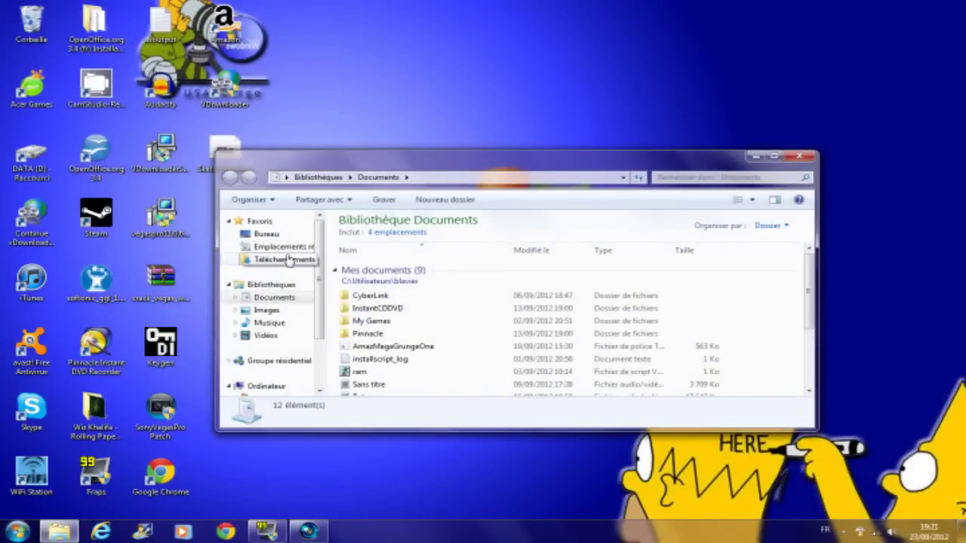
left_click(306, 237)
scroll(308, 239, "down", 2)
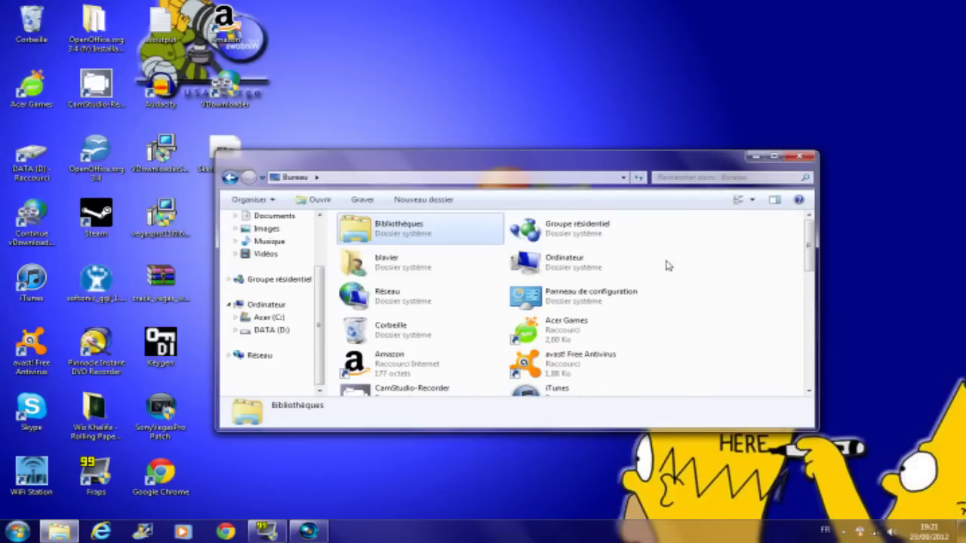
left_click_drag(811, 243, 797, 386)
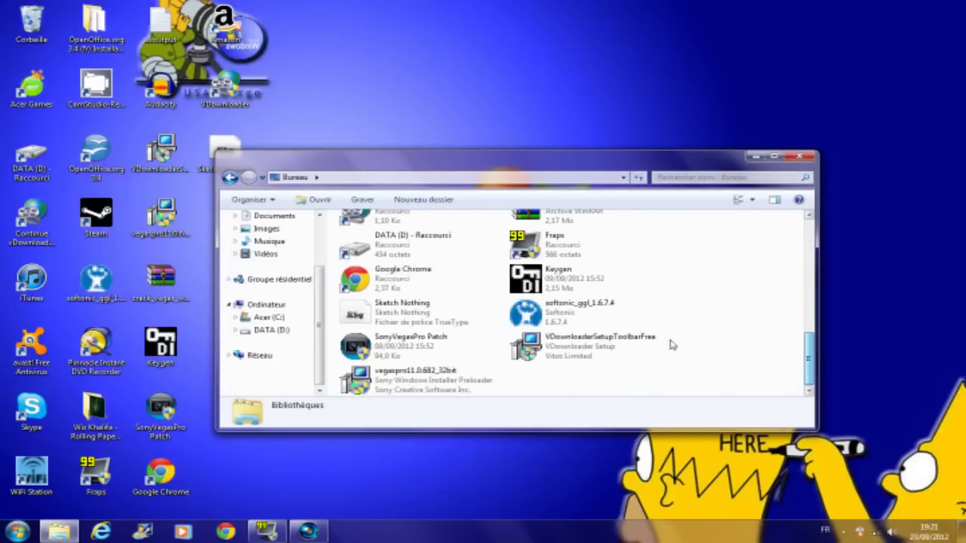
double_click(368, 319)
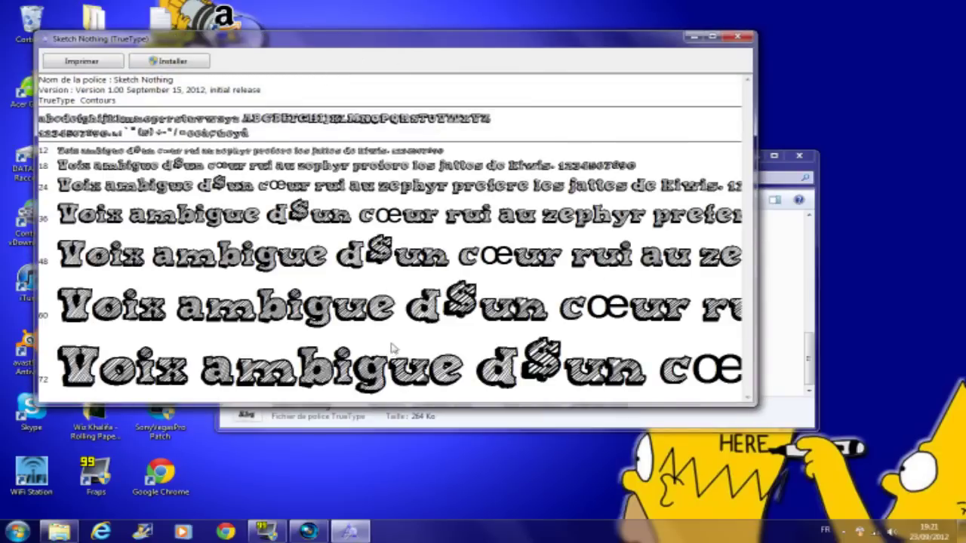
- Install the Sketch Nothing font and close the font preview and the folder window
left_click(173, 61)
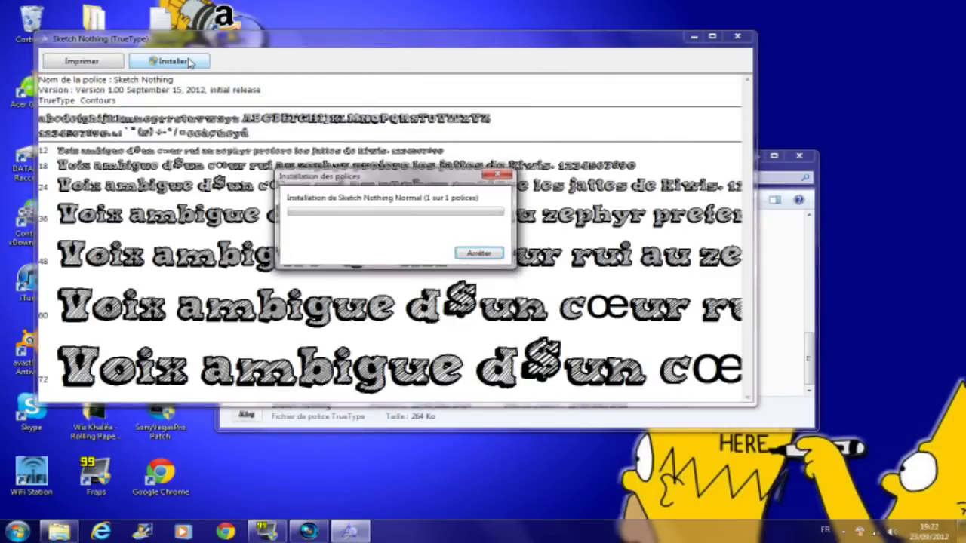
left_click(738, 37)
left_click(802, 155)
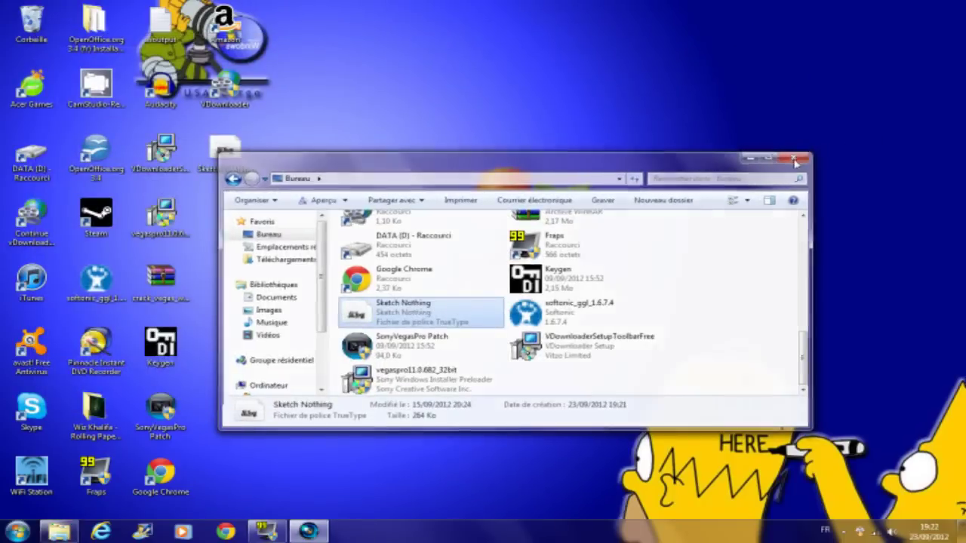
- Switch to Vegas Pro, delete the existing title event and insert a new text media event on the video track
left_click(308, 531)
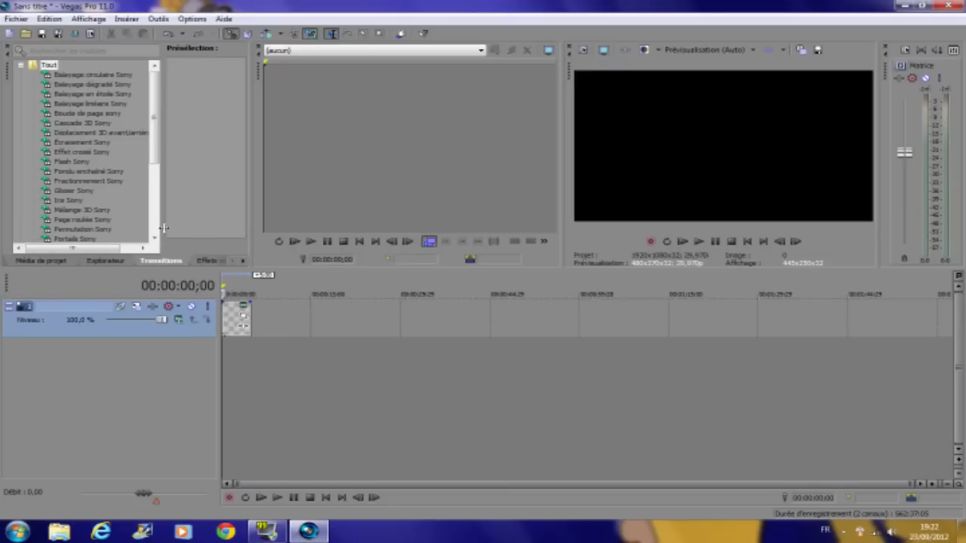
left_click(225, 311)
right_click(234, 321)
left_click(345, 151)
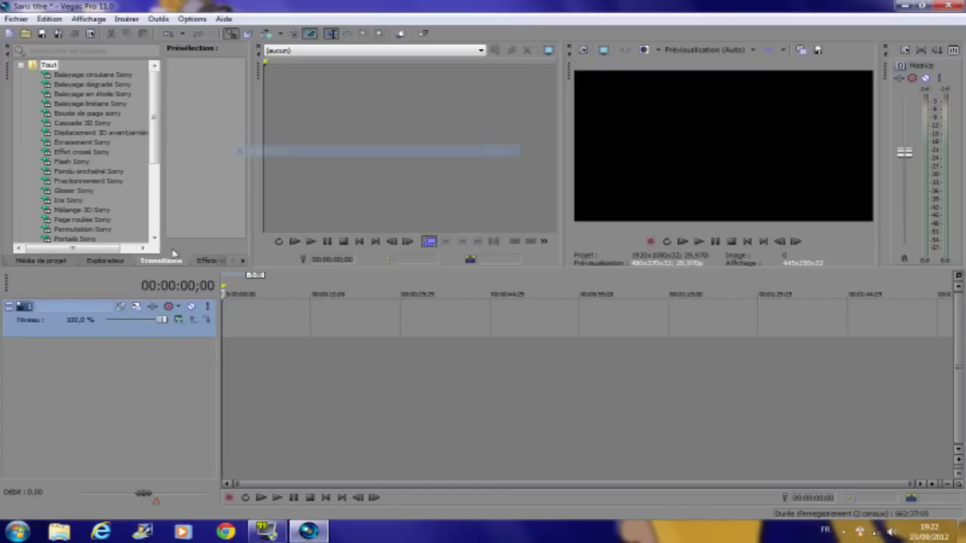
right_click(236, 332)
left_click(316, 446)
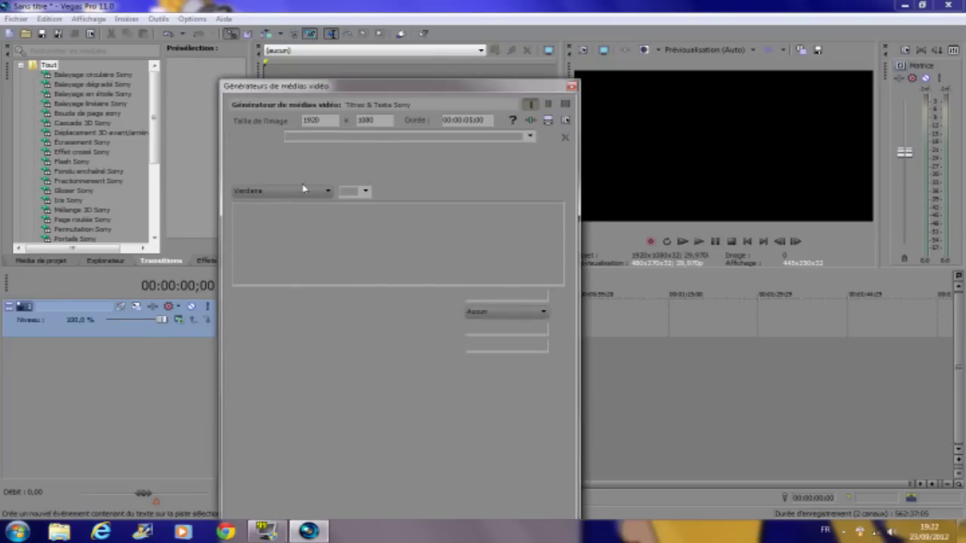
- Look through the title's font list for the newly installed Sketch Nothing font
left_click(283, 190)
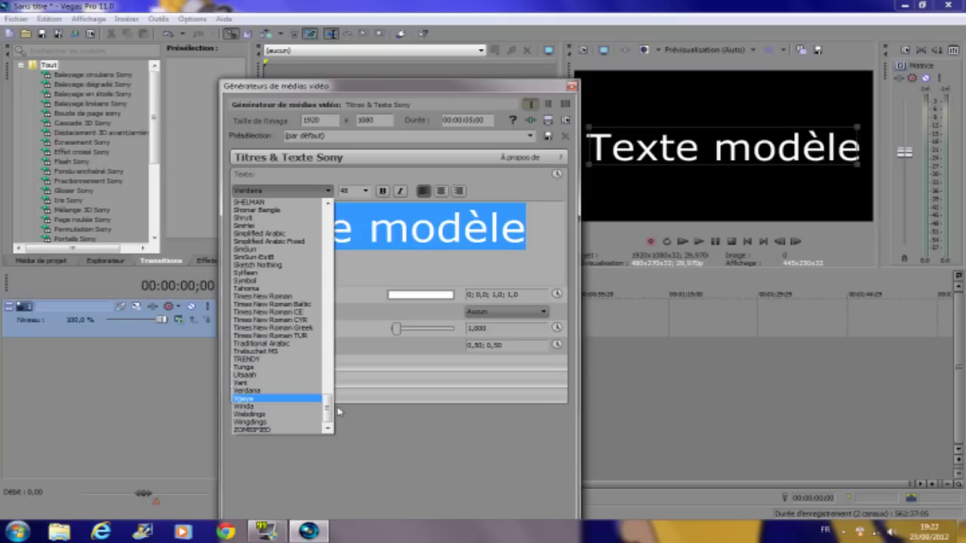
left_click(224, 532)
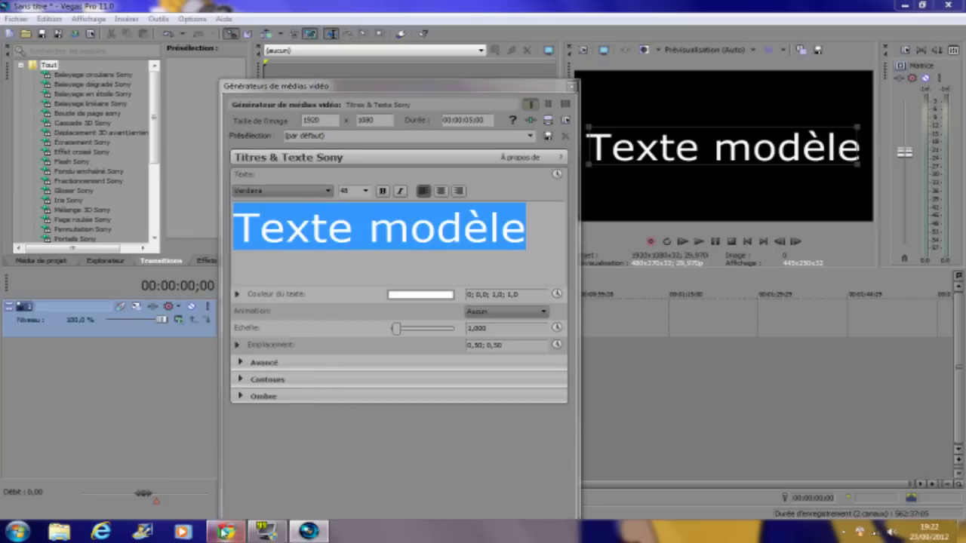
left_click(327, 191)
left_click(327, 191)
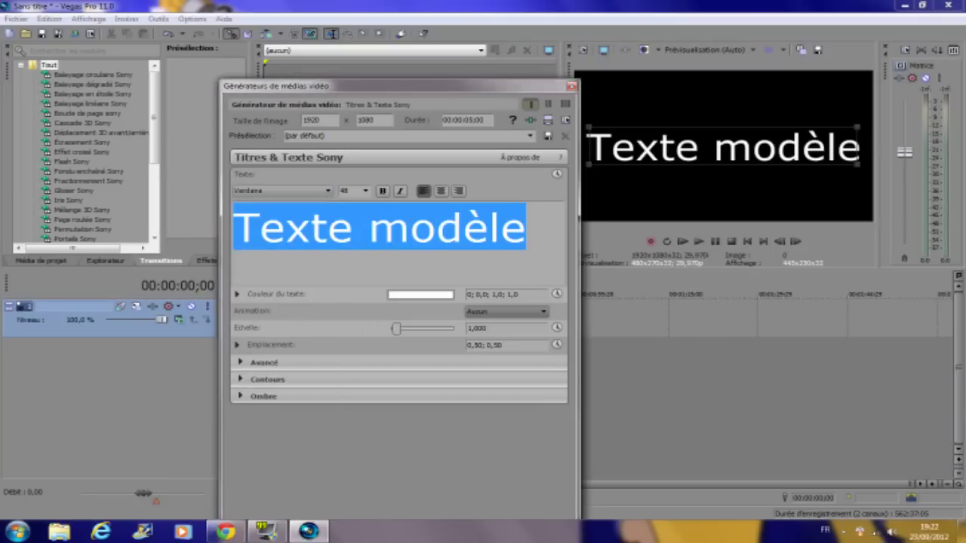
left_click(326, 191)
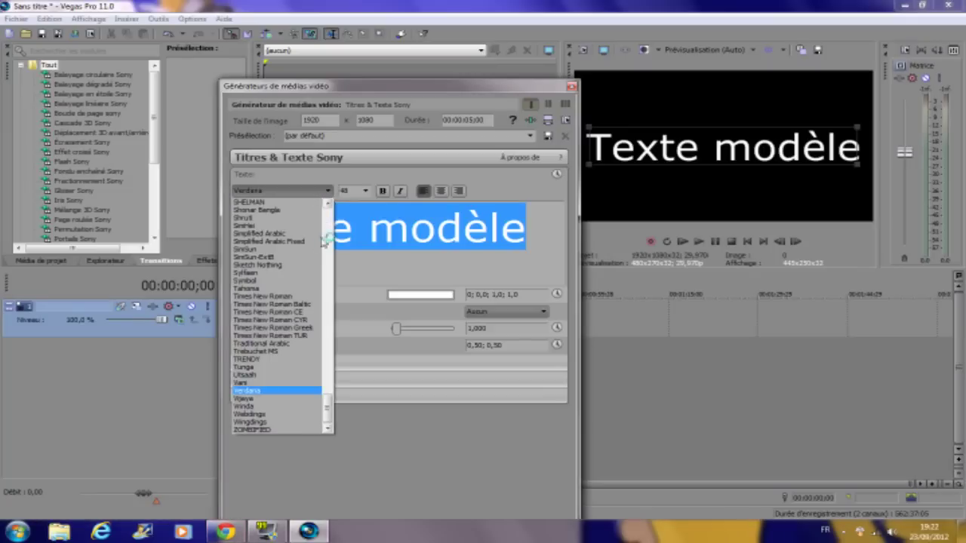
left_click_drag(327, 405, 410, 494)
left_click(410, 494)
left_click(225, 532)
left_click(225, 532)
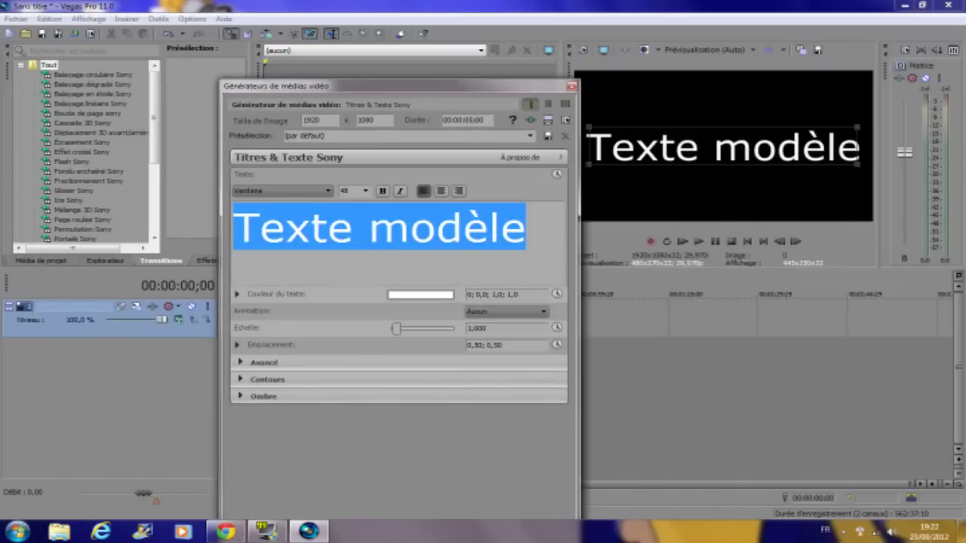
- Clear the "Texte modèle" sample text of the new title and close the video media generator window
left_click(526, 226)
key("ctrl+a")
key("Delete")
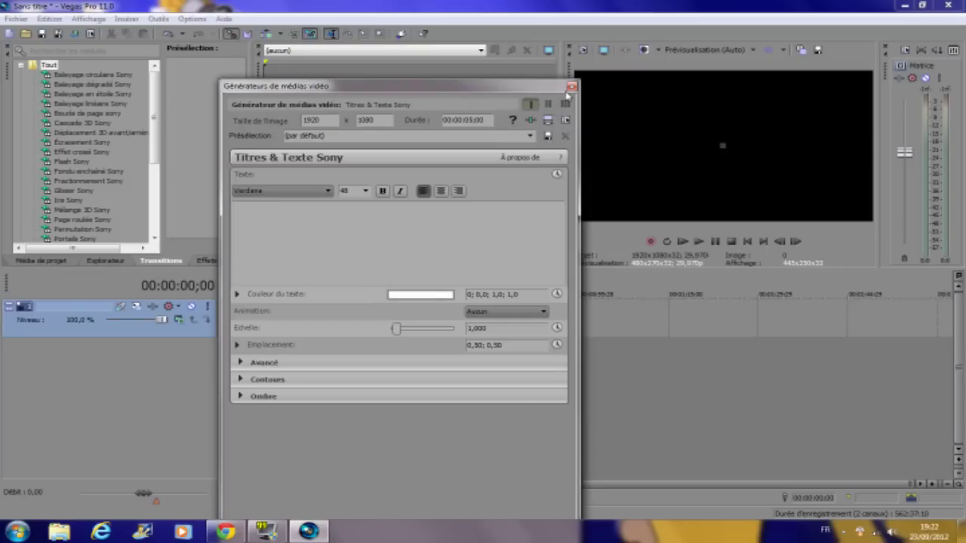
left_click(571, 86)
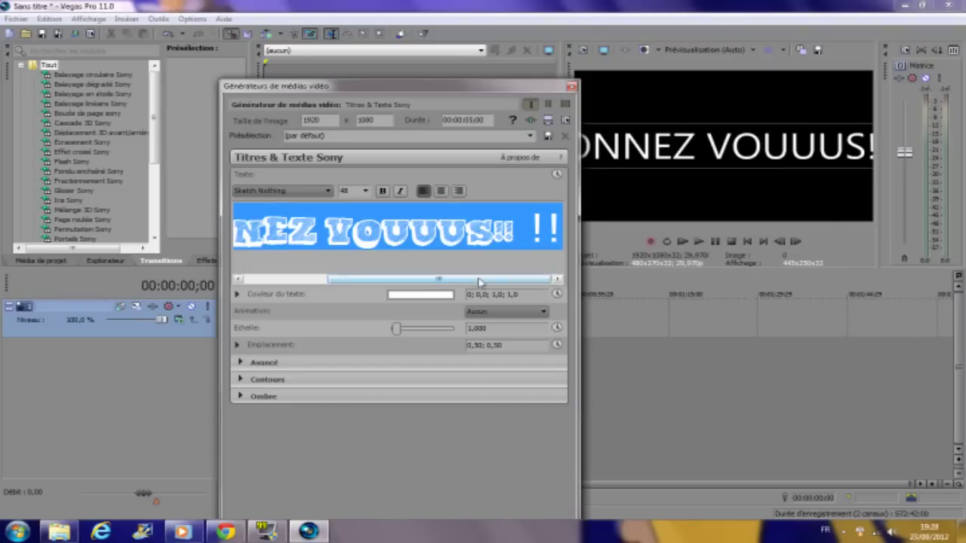
- Select the whole title text set in Sketch Nothing and view it from its beginning
left_click_drag(483, 281, 394, 291)
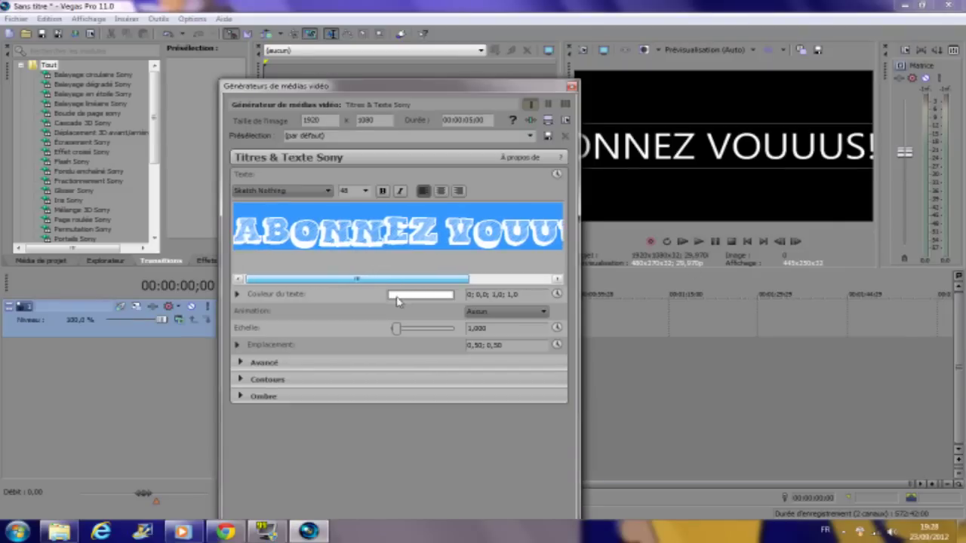
left_click(273, 308)
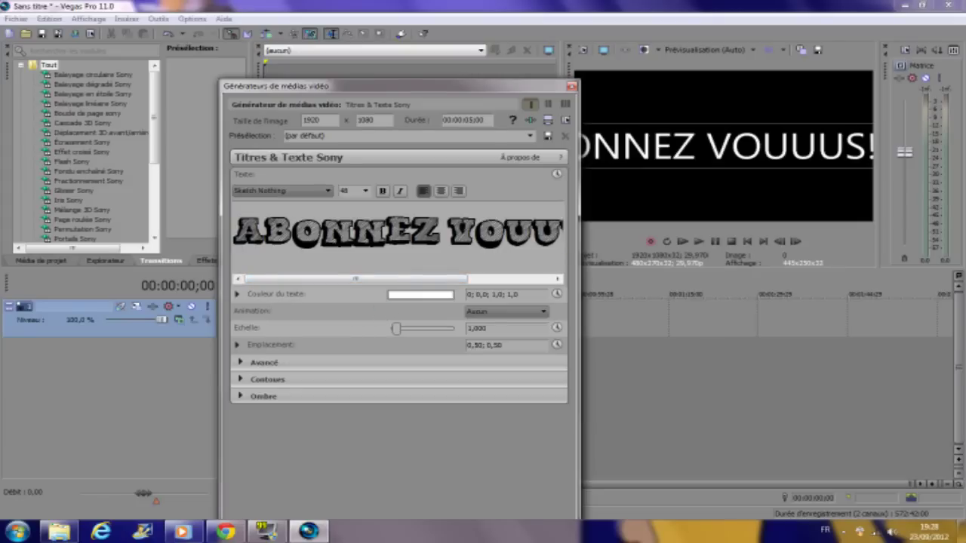
left_click_drag(234, 230, 320, 230)
left_click_drag(234, 226, 563, 227)
left_click_drag(476, 279, 391, 290)
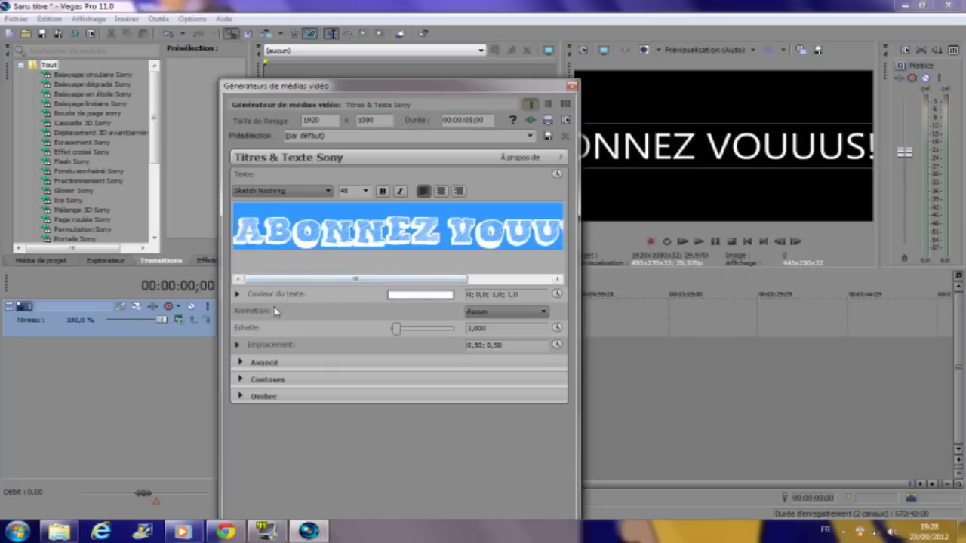